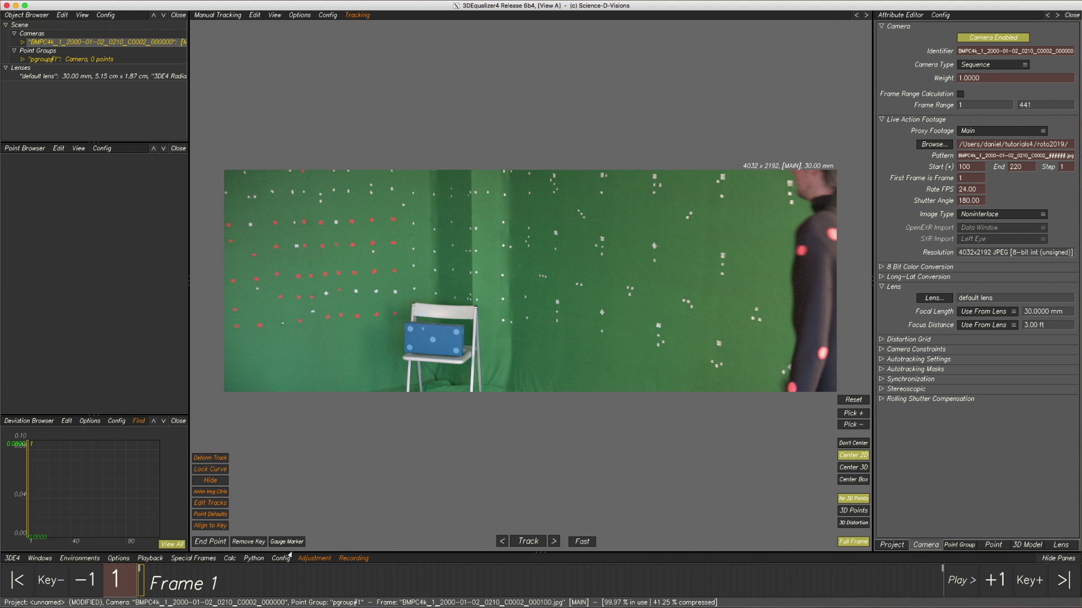
# Step: Create a tracking point at frame 22 on the corner where the cap meets the neck and set its color to Yellow
pyautogui.moveTo(139, 584)
pyautogui.mouseDown()
pyautogui.moveTo(491, 557)
pyautogui.moveTo(555, 575)
pyautogui.moveTo(951, 581)
pyautogui.moveTo(582, 597)
pyautogui.moveTo(131, 582)
pyautogui.mouseUp()
pyautogui.moveTo(834, 178); pyautogui.dragTo(771, 257, button='right')
pyautogui.moveTo(770, 257); pyautogui.dragTo(679, 286, button='middle')
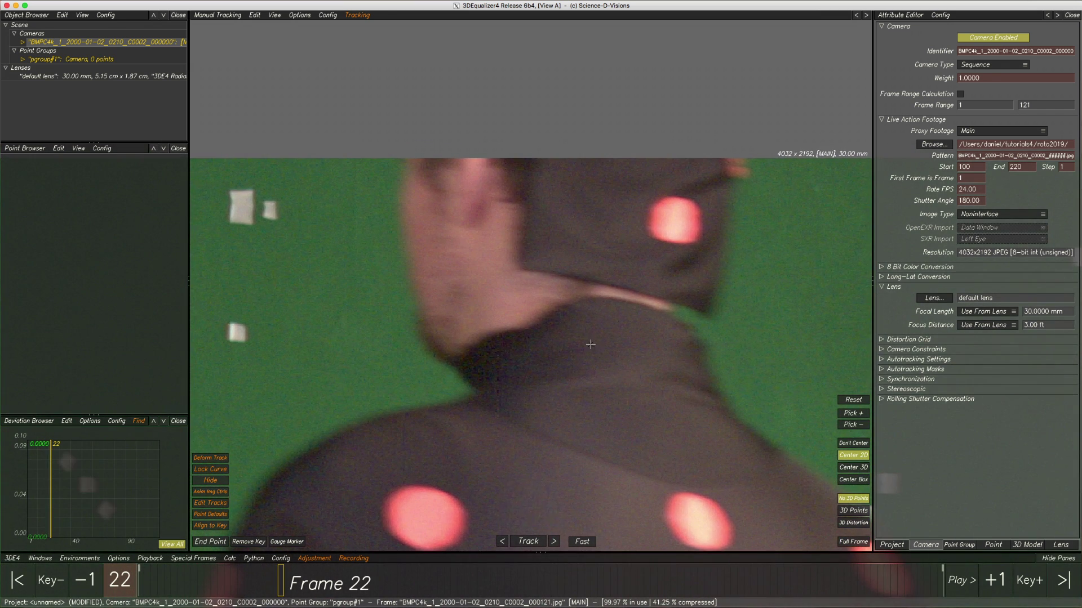
pyautogui.keyDown('ctrl'); pyautogui.click(524, 270); pyautogui.keyUp('ctrl')
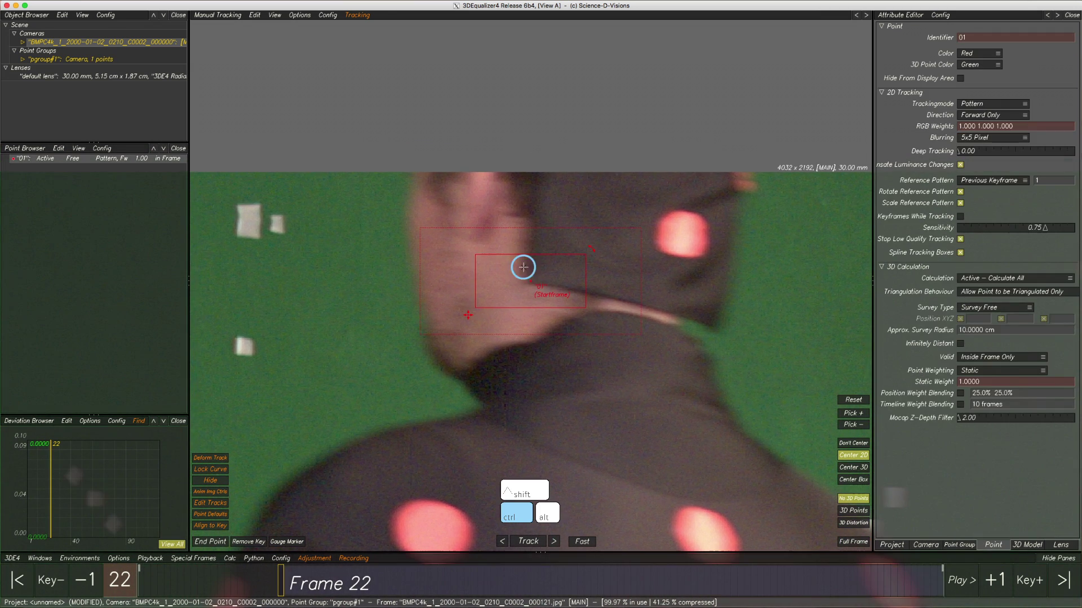
pyautogui.click(979, 53)
pyautogui.click(970, 82)
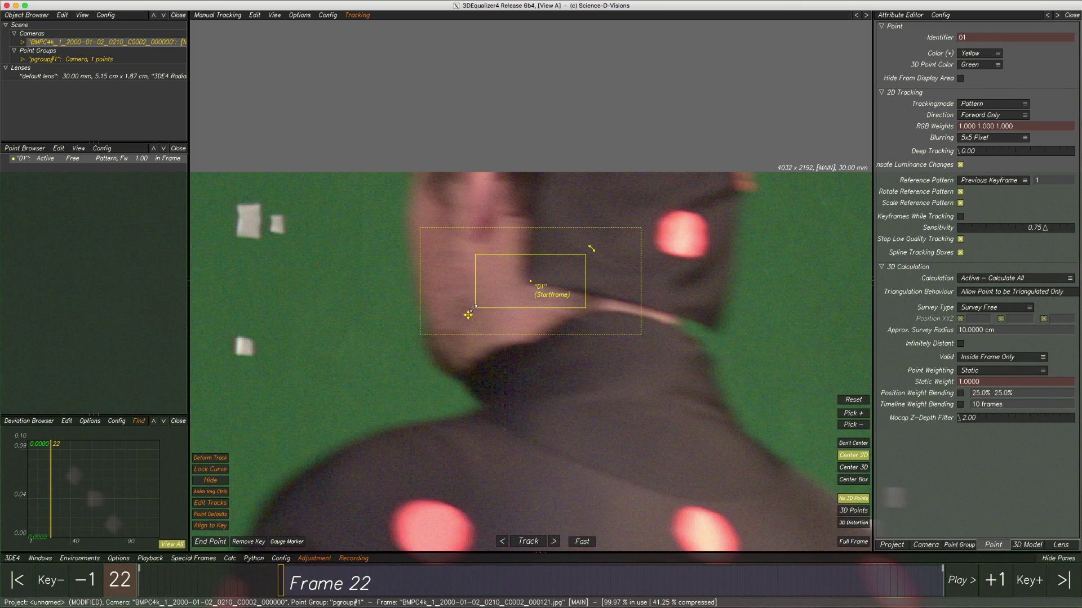
# Step: Narrow the point's pattern box, enlarge its search area and track it forward from frame 22, checking the result over the tracked frames
pyautogui.moveTo(473, 308); pyautogui.dragTo(509, 313)
pyautogui.moveTo(653, 330); pyautogui.dragTo(738, 353)
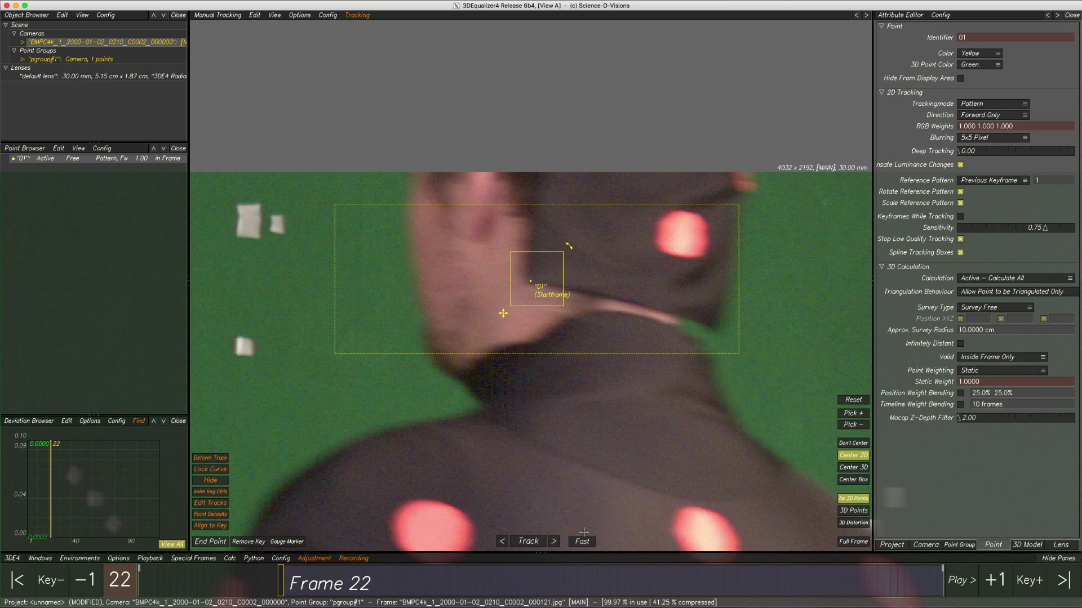
pyautogui.click(528, 541)
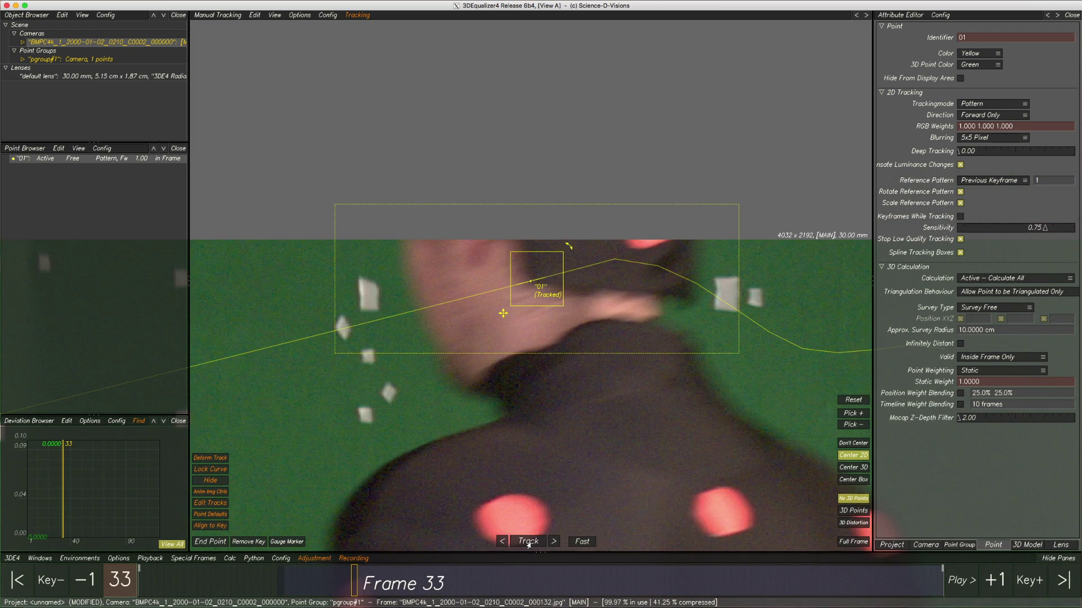
pyautogui.click(346, 586)
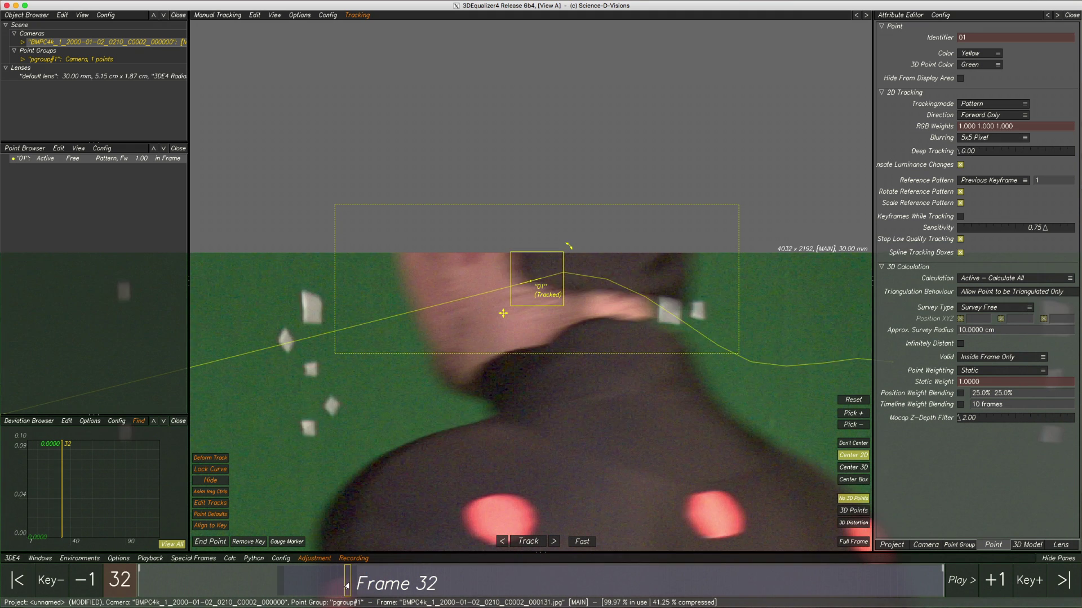
pyautogui.click(324, 584)
pyautogui.moveTo(324, 584); pyautogui.dragTo(333, 586)
# Step: Set the point's Valid option to Always, shift its tracking box down and advance the track to frame 34
pyautogui.click(969, 357)
pyautogui.click(971, 367)
pyautogui.moveTo(504, 313); pyautogui.dragTo(502, 336)
pyautogui.click(553, 542)
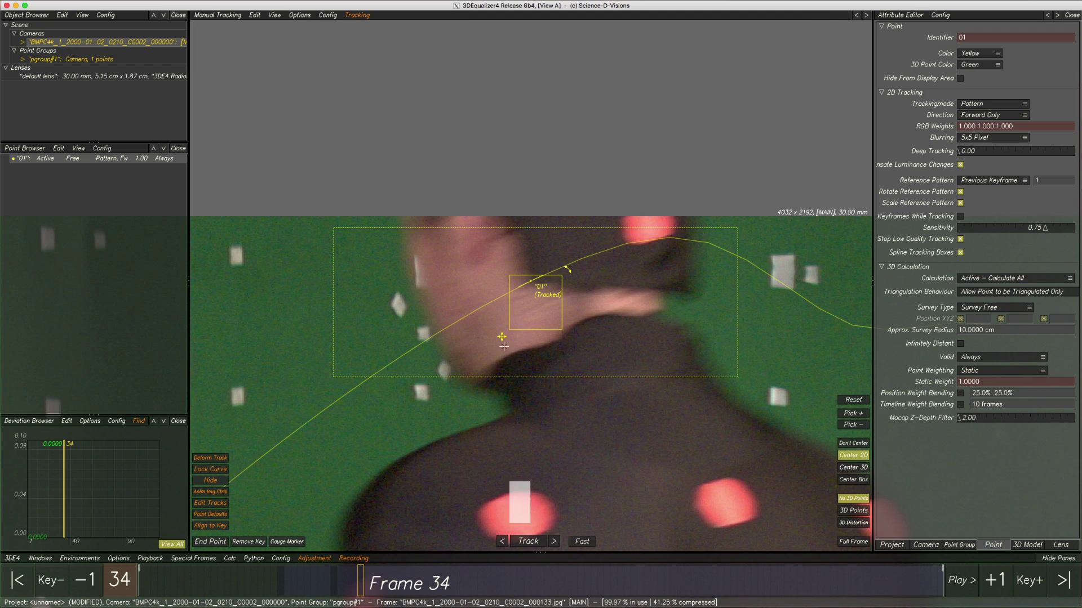
# Step: Recenter and enlarge the pattern box at frame 34, then continue tracking and check the point around frame 59
pyautogui.moveTo(502, 333)
pyautogui.mouseDown()
pyautogui.moveTo(505, 305)
pyautogui.moveTo(498, 319)
pyautogui.mouseUp()
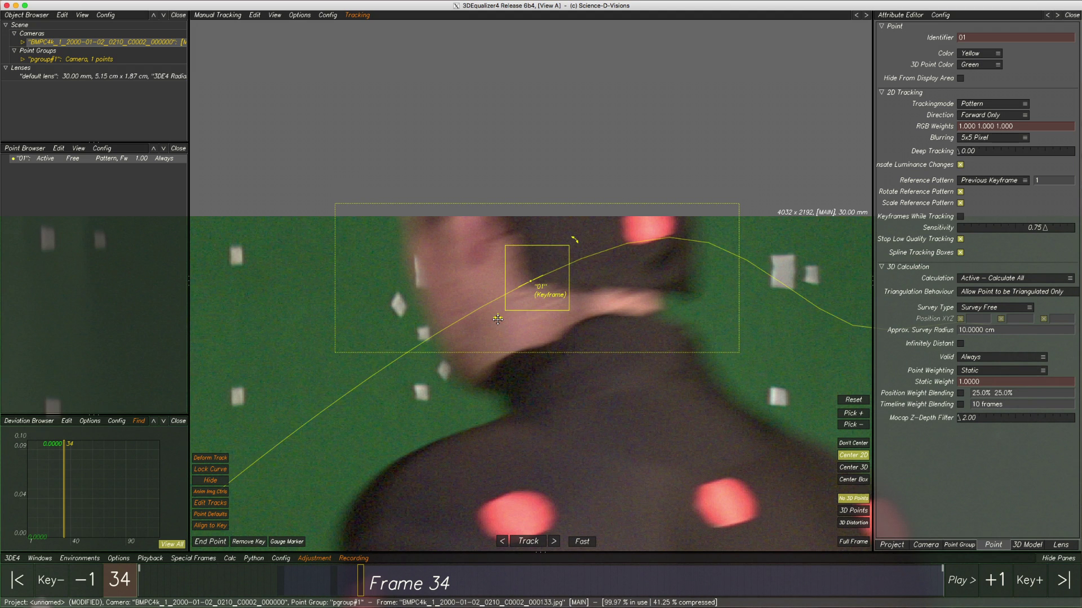
pyautogui.press(',')
pyautogui.press('.')
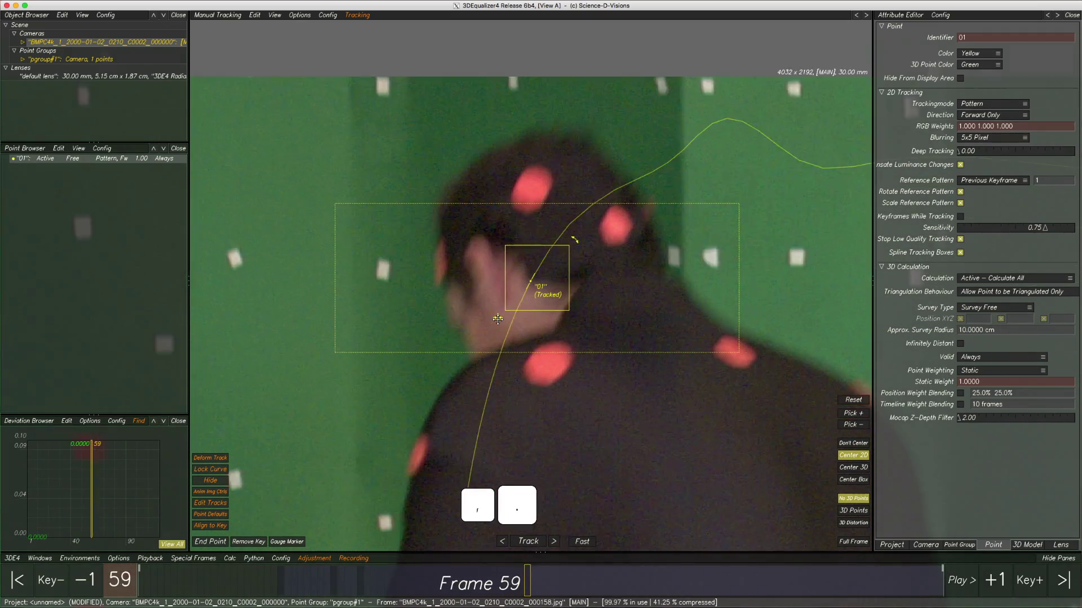
pyautogui.press(',')
pyautogui.press('.')
pyautogui.press(',')
# Step: Reshape the pattern box to cover the ear beside the point and track further forward
pyautogui.moveTo(498, 320); pyautogui.dragTo(478, 298)
pyautogui.moveTo(487, 231); pyautogui.dragTo(470, 239)
pyautogui.click(530, 542)
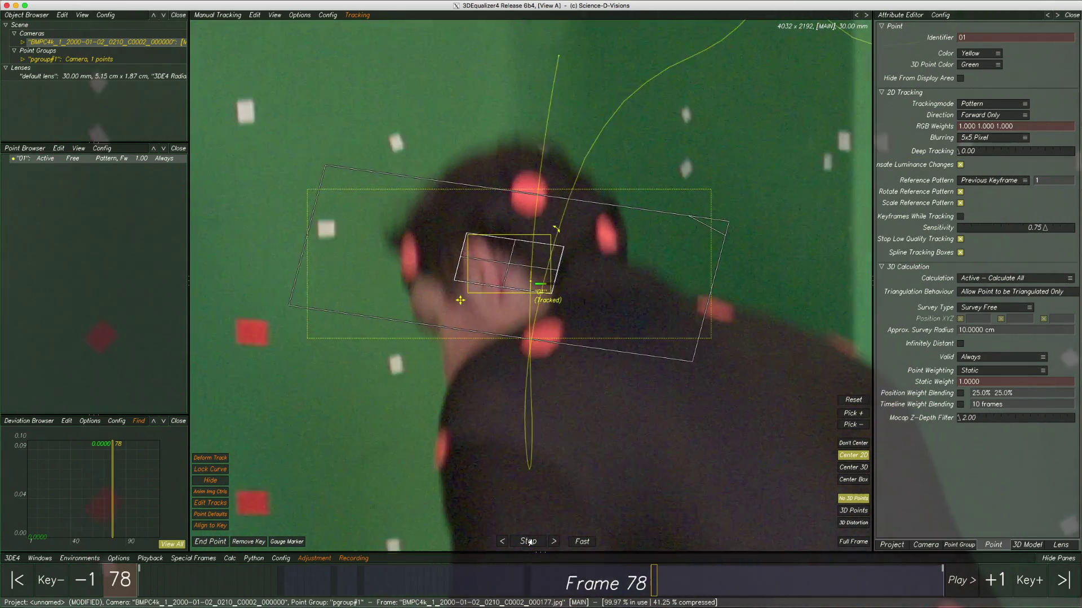
pyautogui.click(529, 542)
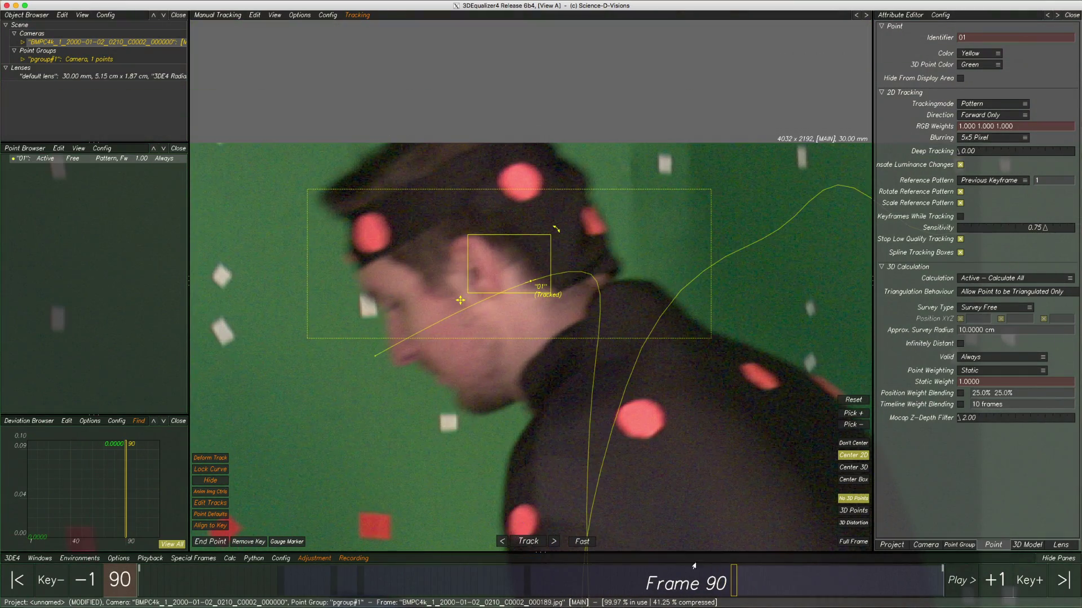
# Step: Try to track the point forward from frame 70 with the pattern box moved up over the ear and hair
pyautogui.moveTo(705, 573)
pyautogui.mouseDown()
pyautogui.moveTo(586, 577)
pyautogui.moveTo(620, 577)
pyautogui.moveTo(599, 557)
pyautogui.mouseUp()
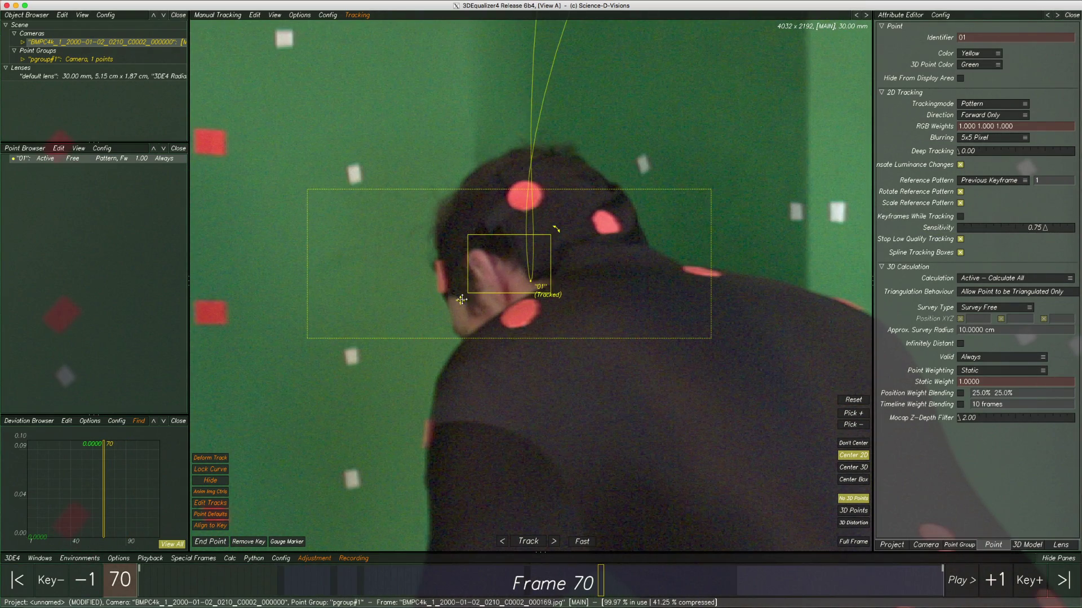
pyautogui.moveTo(461, 299); pyautogui.dragTo(440, 283)
pyautogui.click(528, 542)
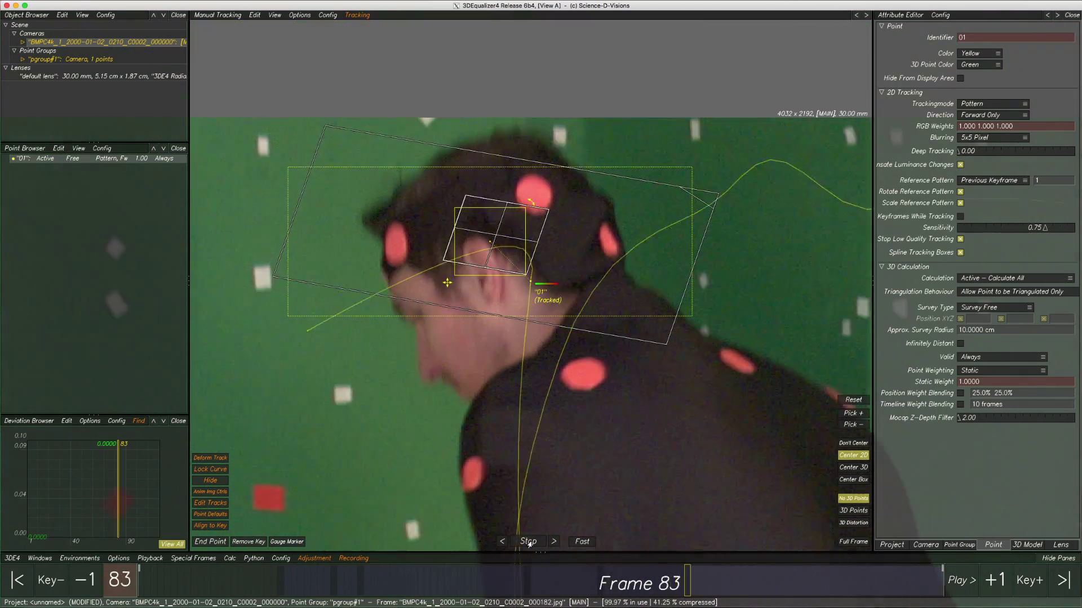
pyautogui.moveTo(562, 297); pyautogui.dragTo(583, 447, button='right')
pyautogui.moveTo(700, 586); pyautogui.dragTo(648, 585)
# Step: Set the display of point infos in the tracking view to None
pyautogui.click(275, 15)
pyautogui.click(294, 79)
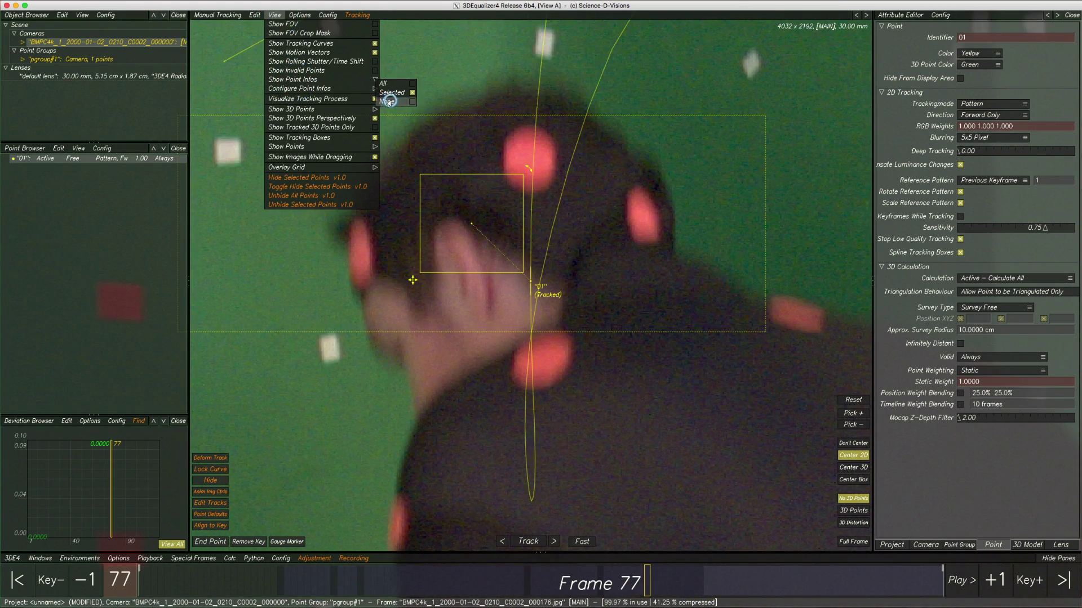
pyautogui.click(283, 16)
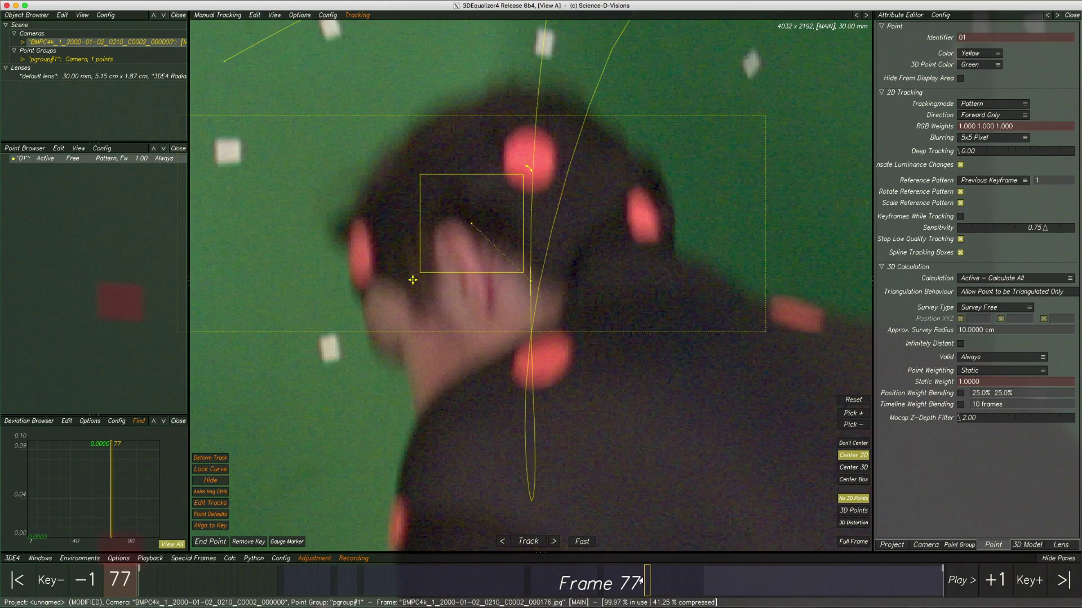
# Step: At frame 70, shrink the pattern box around the cap and neck corner, narrow the search area and track forward
pyautogui.moveTo(644, 582); pyautogui.dragTo(600, 574)
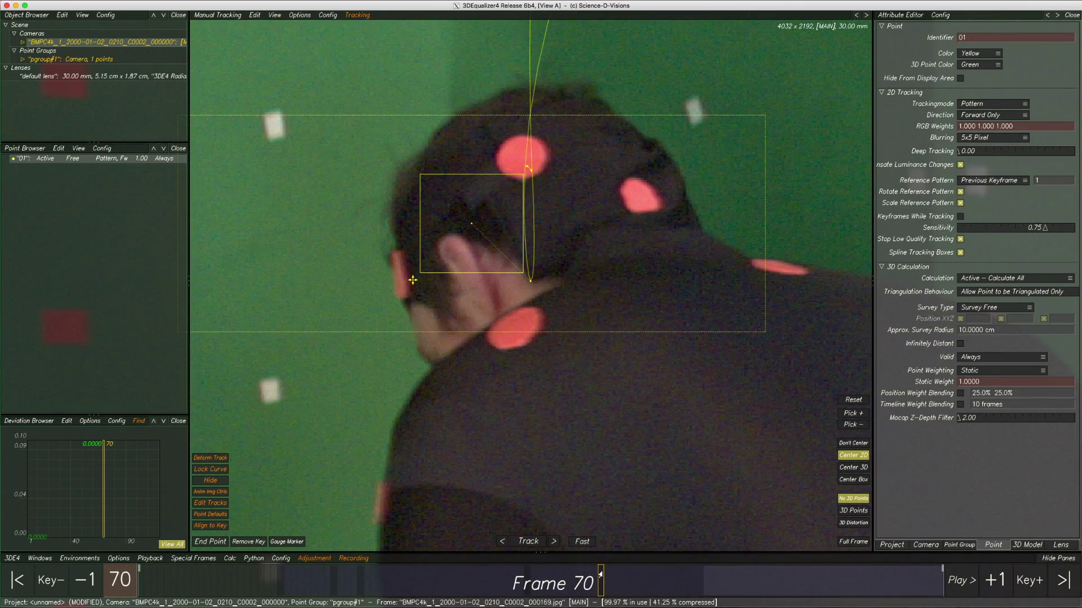
pyautogui.moveTo(414, 278); pyautogui.dragTo(442, 297)
pyautogui.moveTo(448, 193); pyautogui.dragTo(511, 257)
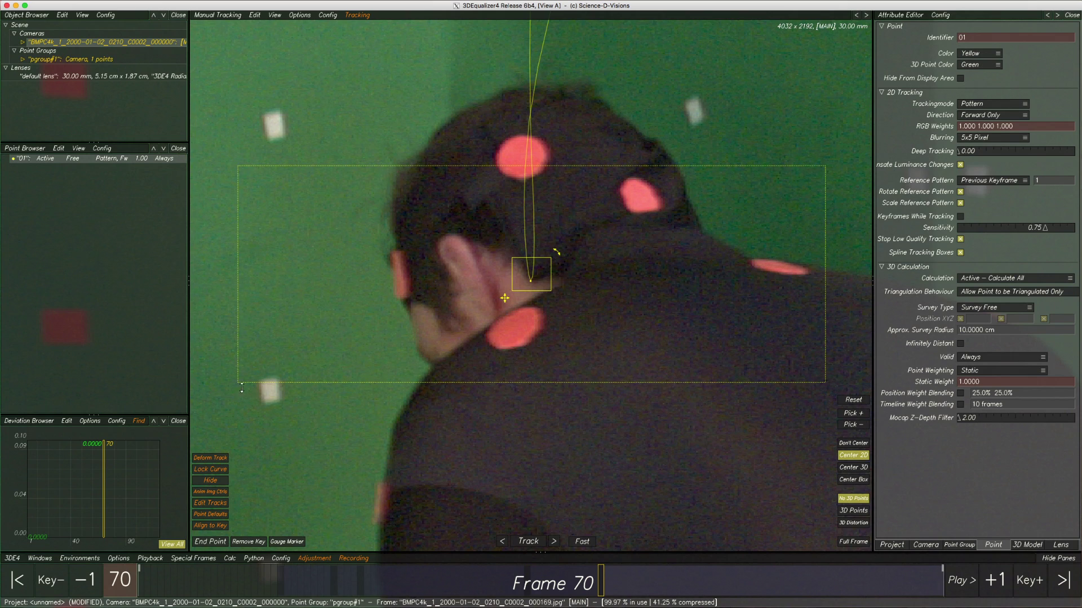
pyautogui.moveTo(242, 387); pyautogui.dragTo(408, 410)
pyautogui.click(527, 542)
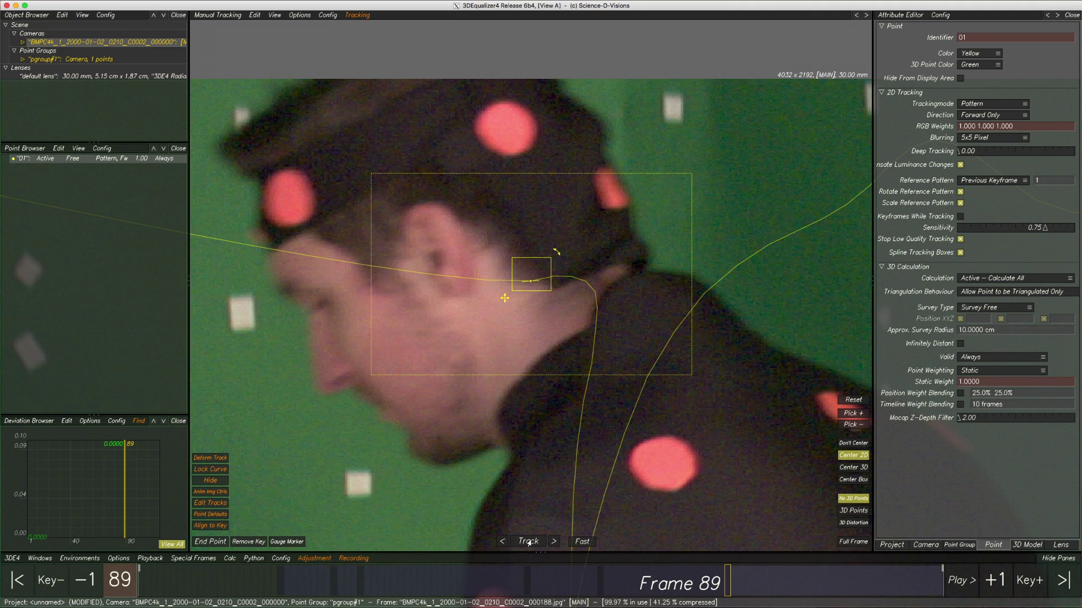
# Step: End the point's track where the neck corner gets hidden and resume it on the reappearing corner at frame 84
pyautogui.moveTo(735, 589)
pyautogui.mouseDown()
pyautogui.moveTo(592, 581)
pyautogui.moveTo(685, 579)
pyautogui.mouseUp()
pyautogui.press('e')
pyautogui.scroll(-5, 662, 404)
pyautogui.moveTo(642, 318); pyautogui.dragTo(591, 384, button='middle')
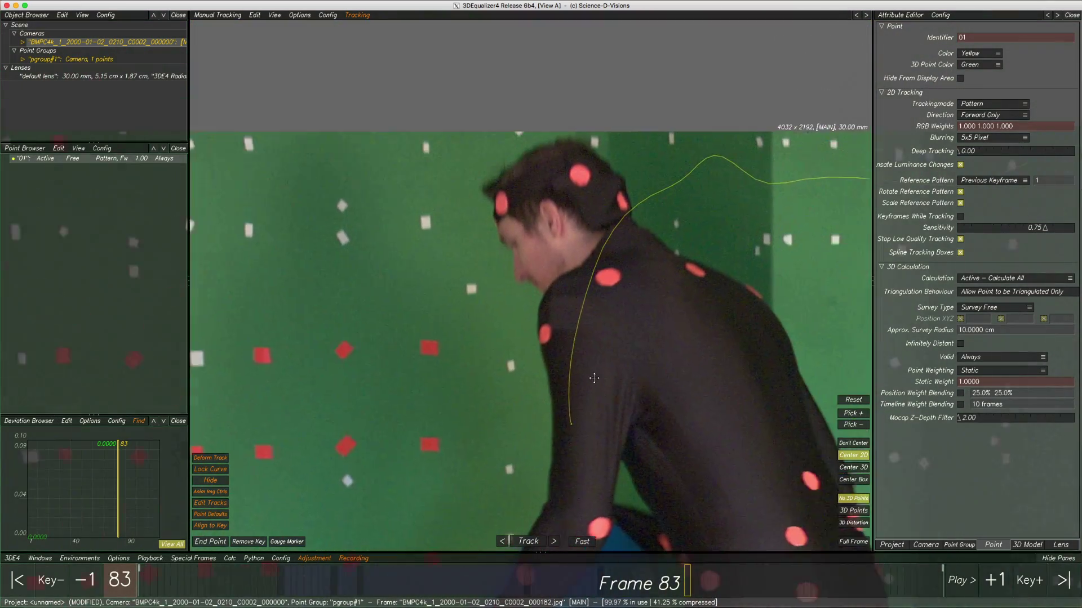
pyautogui.moveTo(687, 580)
pyautogui.mouseDown()
pyautogui.moveTo(652, 581)
pyautogui.moveTo(693, 583)
pyautogui.mouseUp()
pyautogui.scroll(6, 573, 251)
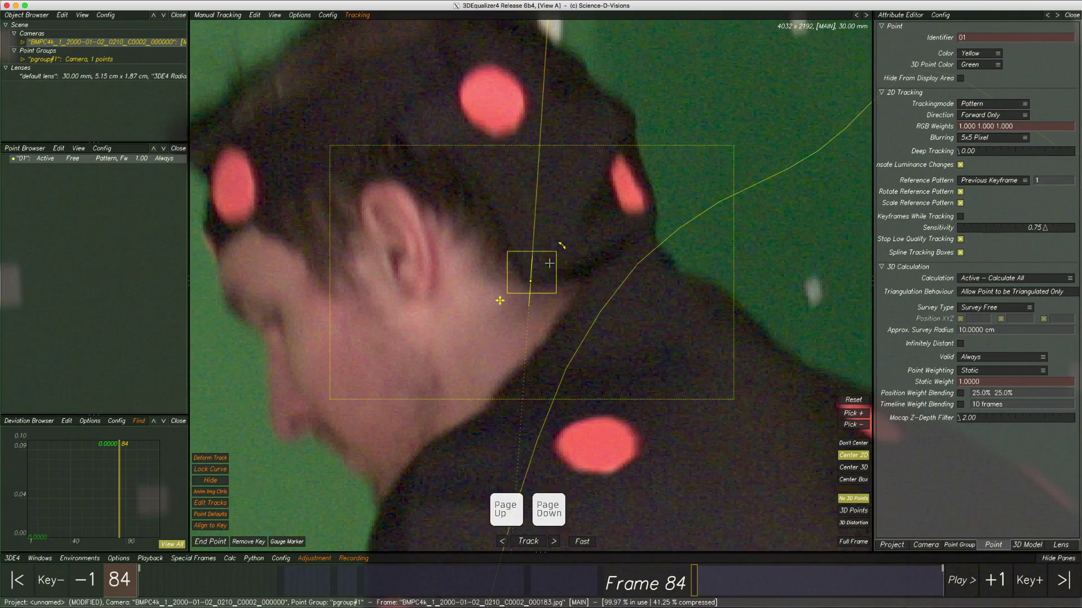
# Step: Compare the point's placement in the frames around 84, enlarge its pattern box there and track it forward
pyautogui.press('pageup')
pyautogui.press('pagedown')
pyautogui.press('pageup')
pyautogui.press('pagedown')
pyautogui.press('pageup')
pyautogui.press('pagedown')
pyautogui.moveTo(507, 293); pyautogui.dragTo(485, 308)
pyautogui.click(527, 541)
pyautogui.moveTo(760, 583); pyautogui.dragTo(691, 580)
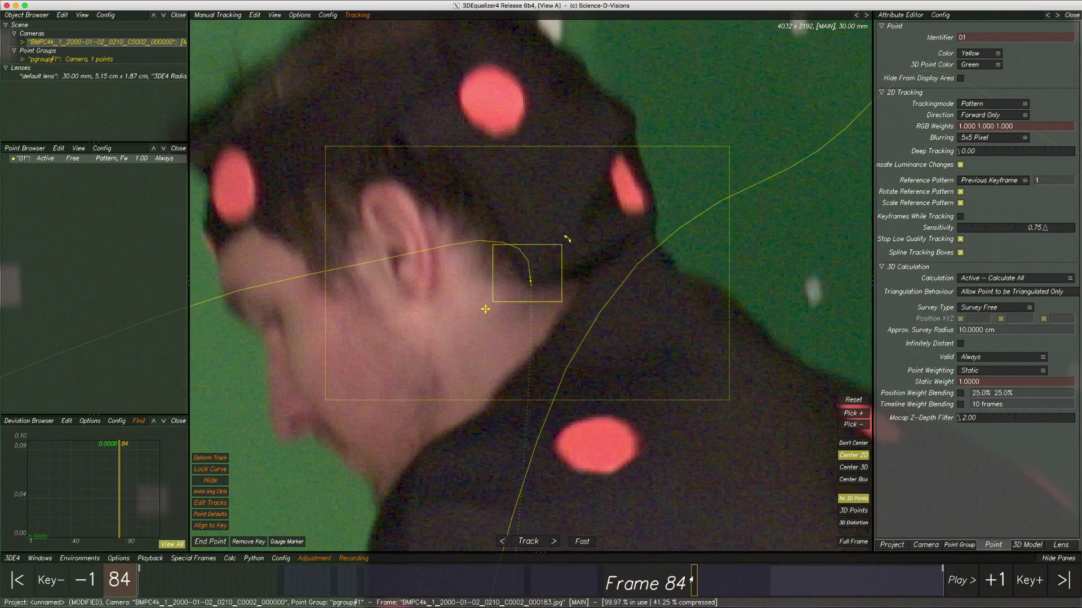
# Step: Try to track the point forward from frame 84 again with an adjusted pattern box, then cut the track back to frame 84
pyautogui.click(529, 541)
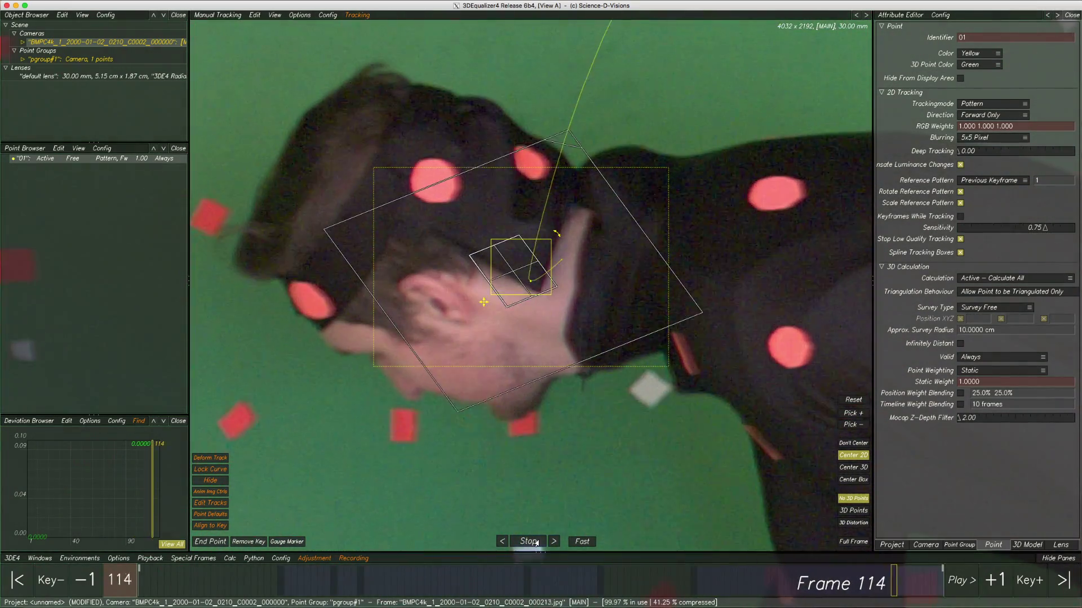
pyautogui.click(537, 542)
pyautogui.moveTo(849, 584); pyautogui.dragTo(691, 576)
pyautogui.press('e')
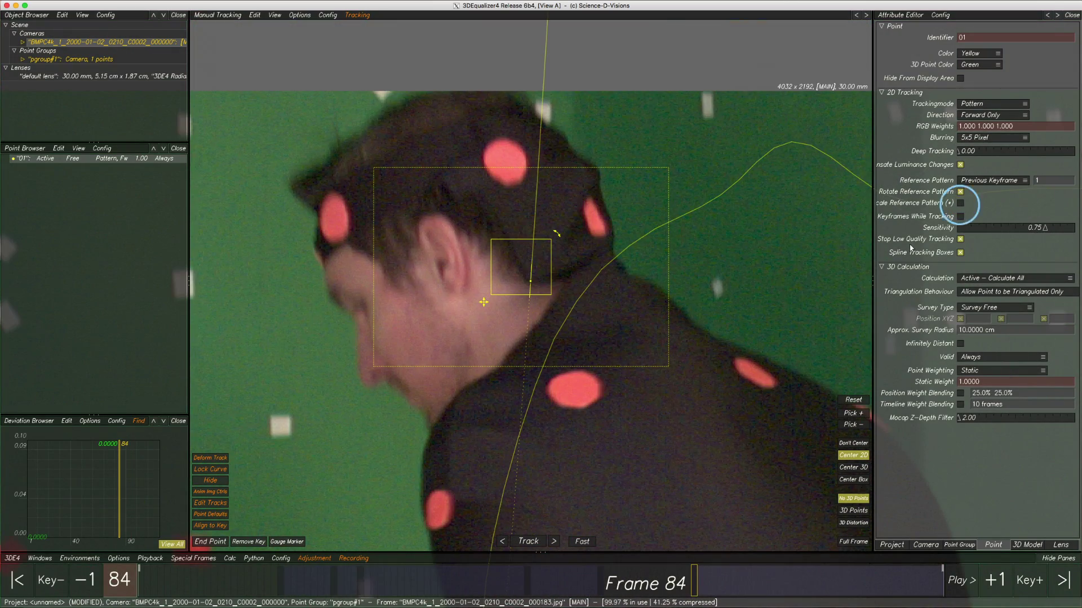
# Step: Retrack the point from frame 84 with Scale Reference Pattern off and end the track at frame 111
pyautogui.click(533, 541)
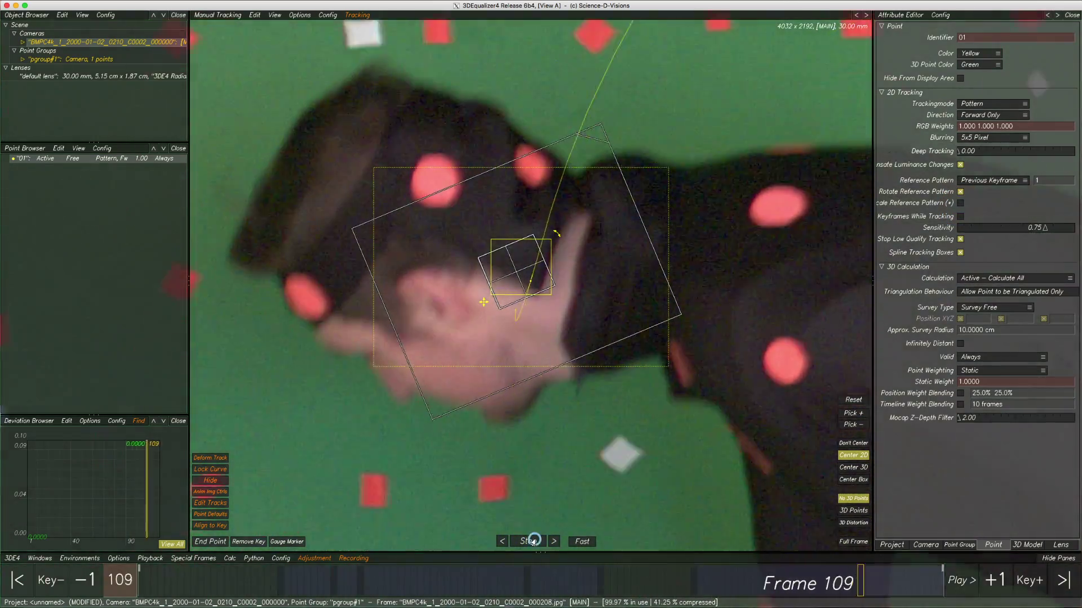
pyautogui.press('e')
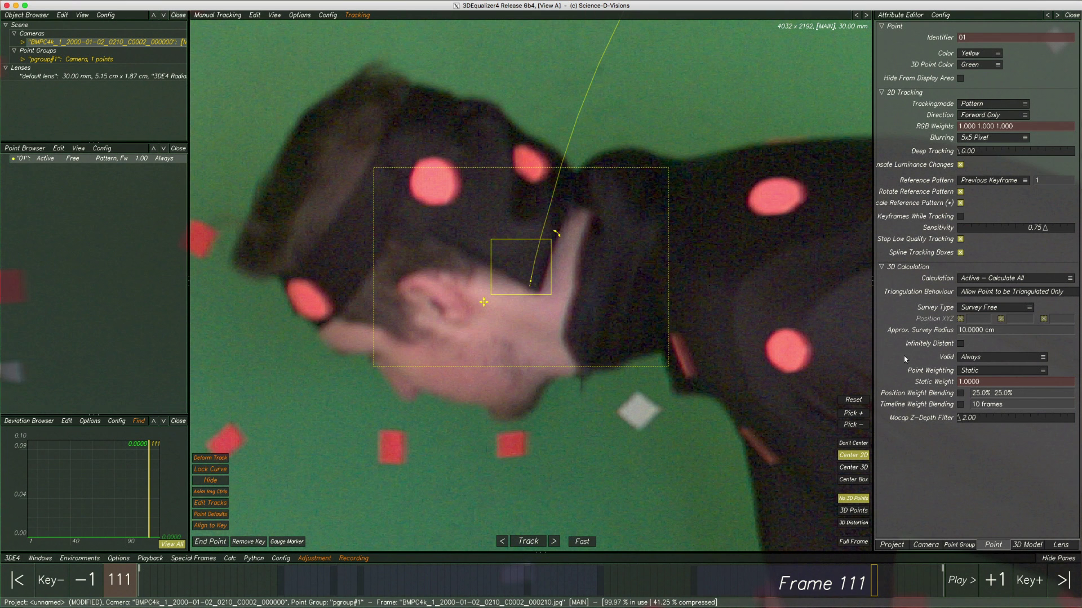
pyautogui.moveTo(869, 586)
pyautogui.mouseDown()
pyautogui.moveTo(809, 585)
pyautogui.moveTo(873, 585)
pyautogui.mouseUp()
# Step: Buffer the track for deformation and move the point onto the exact cap and neck corner at frame 111
pyautogui.click(254, 15)
pyautogui.click(288, 155)
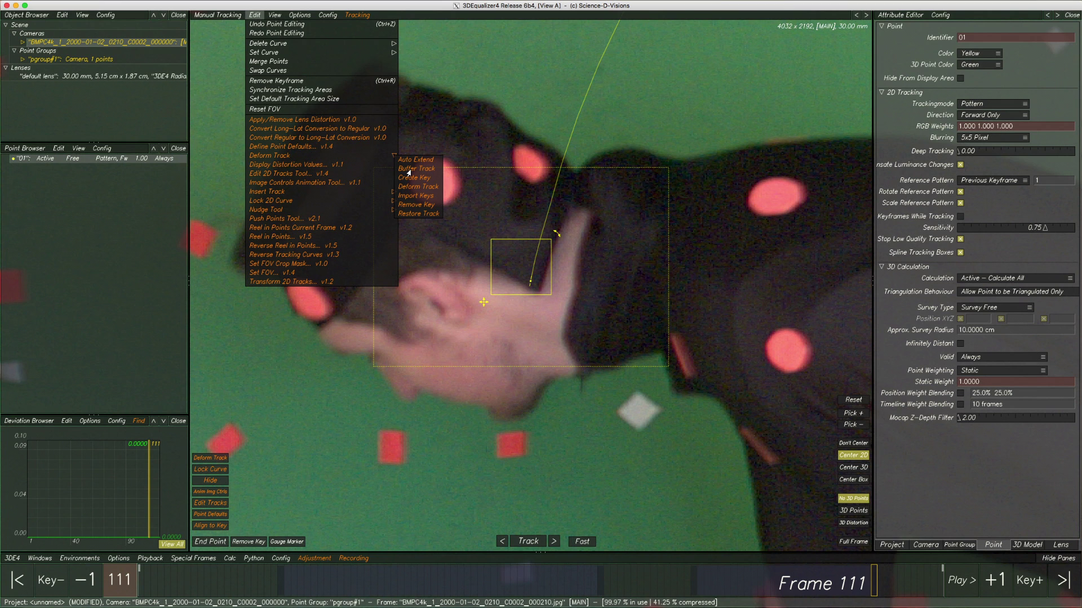
pyautogui.click(537, 288)
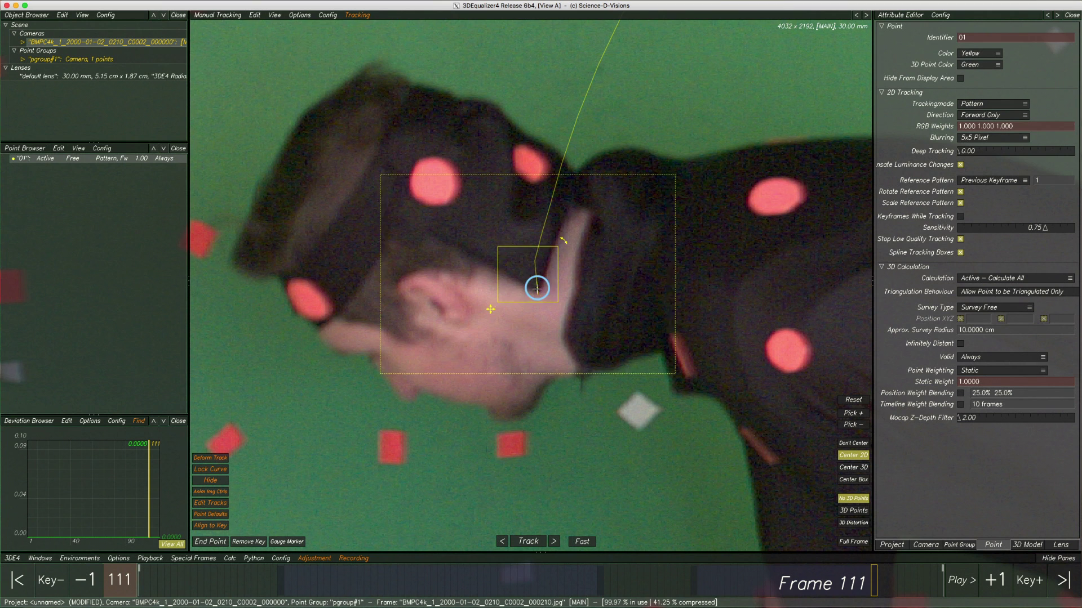
pyautogui.keyDown('ctrl'); pyautogui.moveTo(542, 287); pyautogui.dragTo(565, 409, button='right'); pyautogui.keyUp('ctrl')
pyautogui.click(528, 303)
pyautogui.keyDown('ctrl'); pyautogui.moveTo(491, 335); pyautogui.dragTo(431, 196, button='right'); pyautogui.keyUp('ctrl')
pyautogui.scroll(-4, 491, 335)
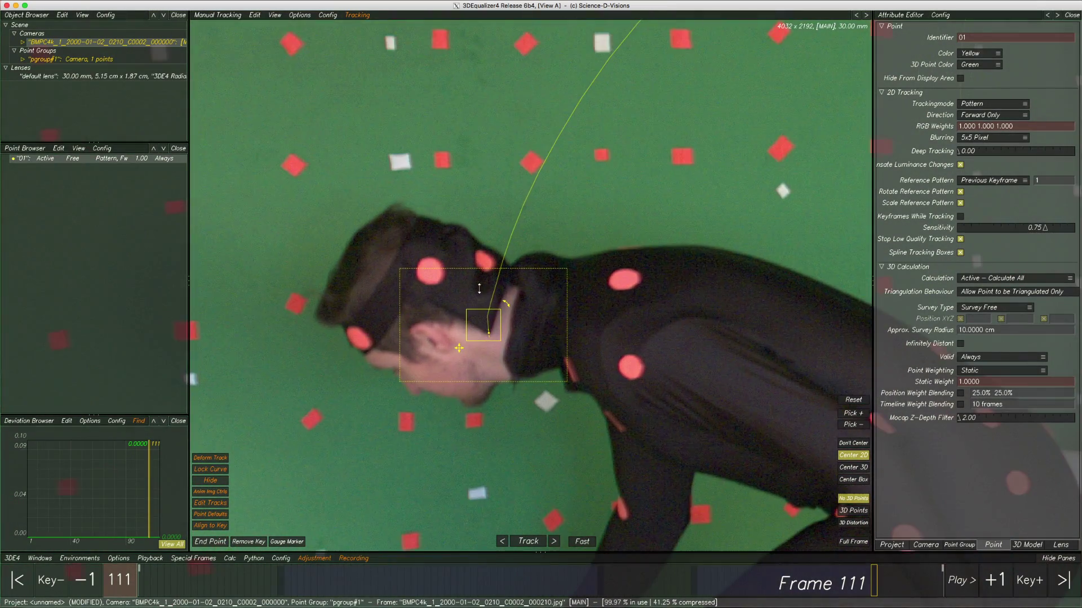
pyautogui.scroll(2, 518, 299)
# Step: Create a deform key at frame 84 and deform the buffered track to the corrected position at frame 111
pyautogui.moveTo(707, 579); pyautogui.dragTo(696, 580)
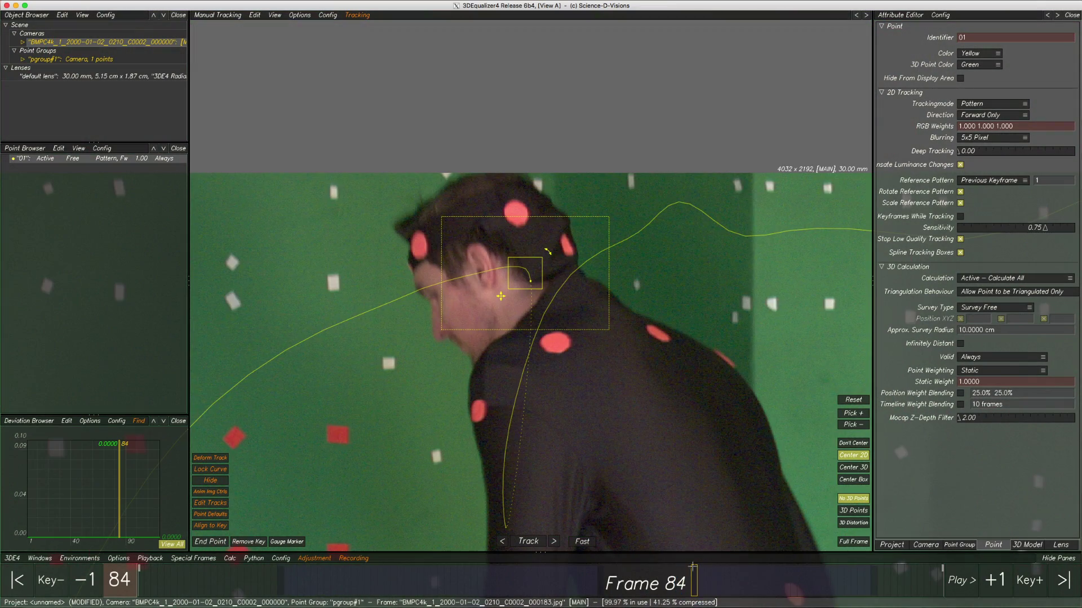
pyautogui.click(254, 16)
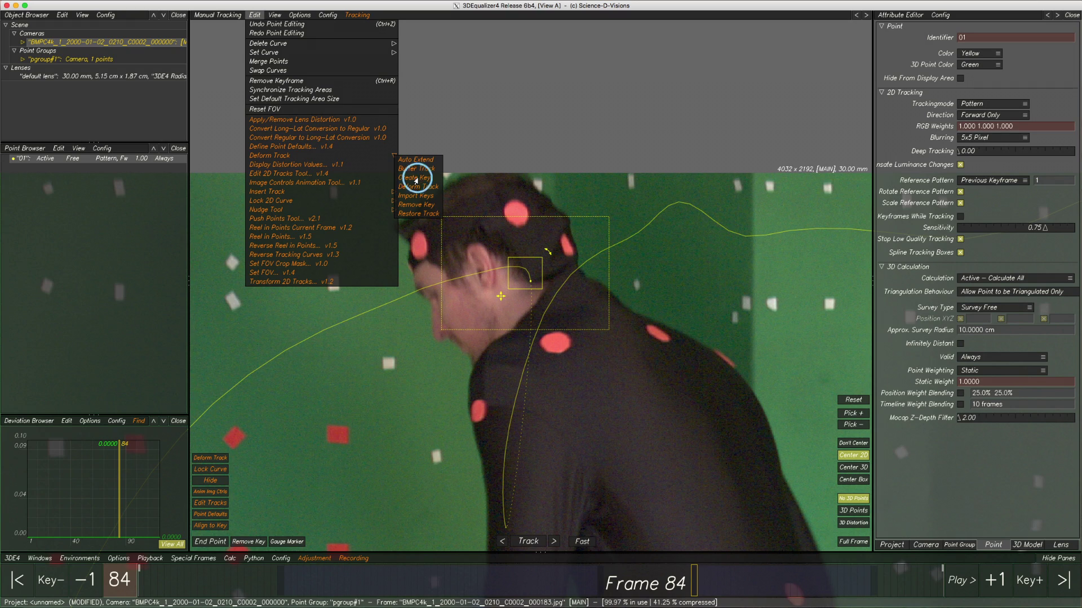
pyautogui.moveTo(697, 580); pyautogui.dragTo(872, 586)
pyautogui.click(217, 459)
pyautogui.moveTo(596, 248); pyautogui.dragTo(303, 209)
pyautogui.click(280, 255)
pyautogui.click(265, 209)
# Step: End the track at frame 111, track the point on to frame 121 and review the whole curve
pyautogui.moveTo(872, 586)
pyautogui.mouseDown()
pyautogui.moveTo(685, 586)
pyautogui.moveTo(873, 586)
pyautogui.mouseUp()
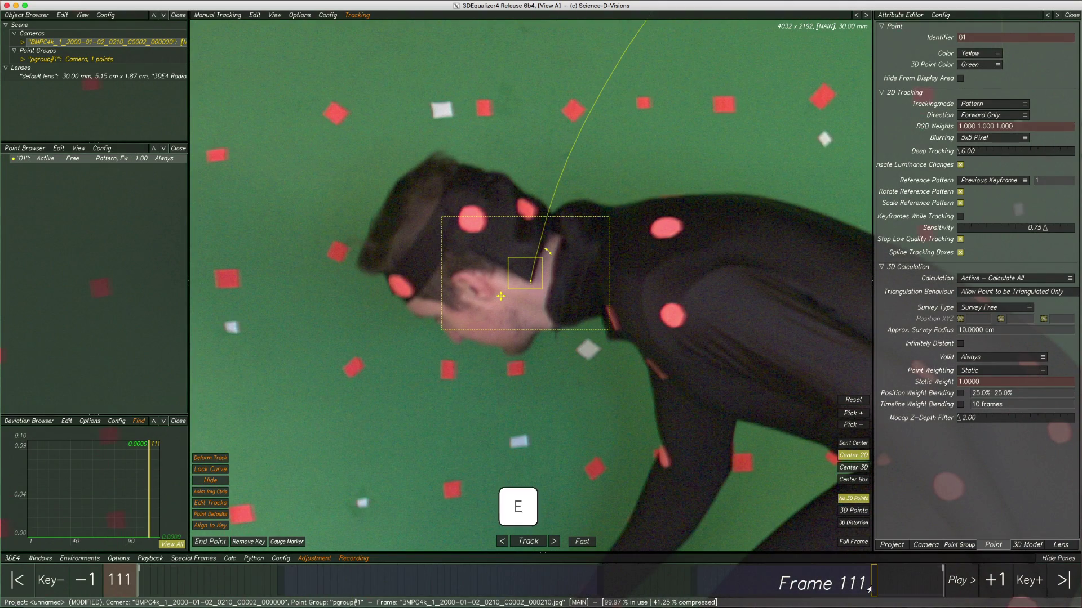
pyautogui.click(534, 542)
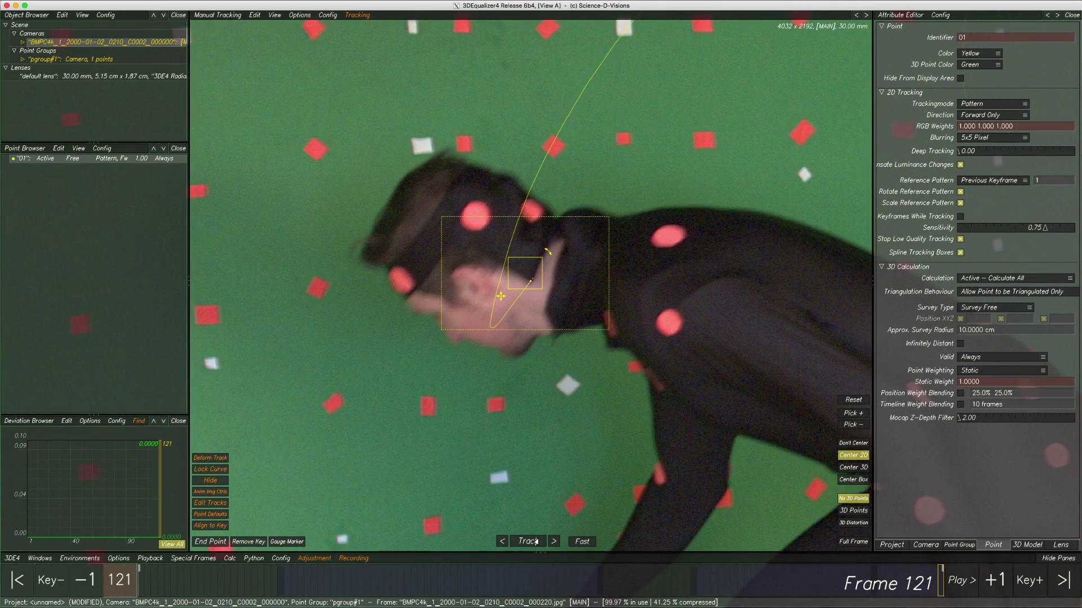
pyautogui.moveTo(877, 584); pyautogui.dragTo(623, 568)
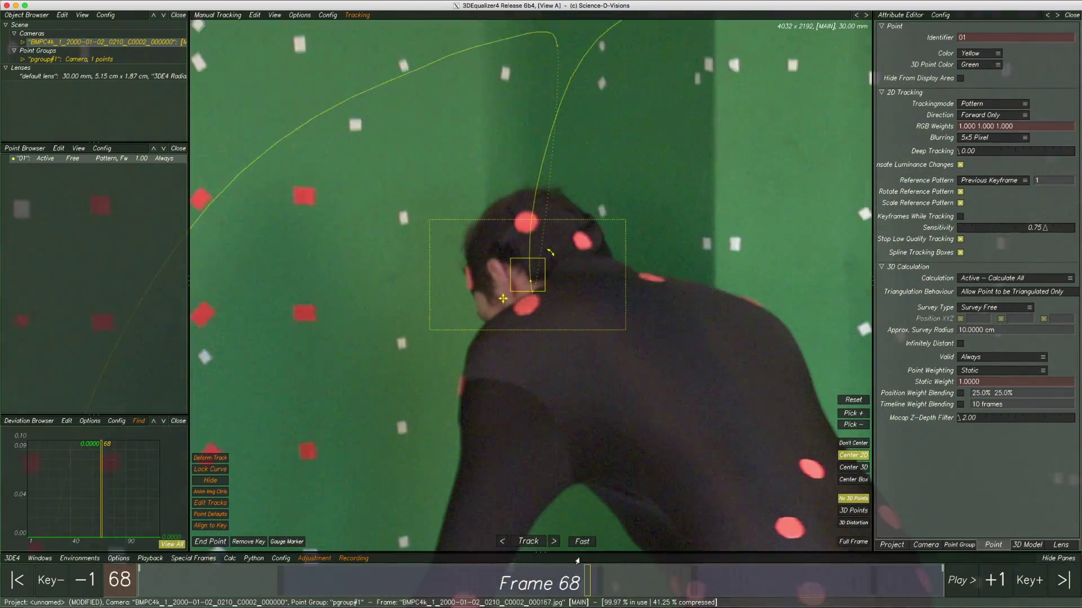
pyautogui.moveTo(573, 561); pyautogui.dragTo(620, 570)
# Step: Add a second point on the red head marker above the ear at frame 68 and set its tracking mode to Marker
pyautogui.moveTo(547, 206); pyautogui.dragTo(544, 298, button='right')
pyautogui.moveTo(544, 299); pyautogui.dragTo(543, 324, button='middle')
pyautogui.moveTo(601, 580); pyautogui.dragTo(588, 583)
pyautogui.moveTo(543, 253); pyautogui.dragTo(525, 360, button='middle')
pyautogui.keyDown('ctrl'); pyautogui.click(494, 150); pyautogui.keyUp('ctrl')
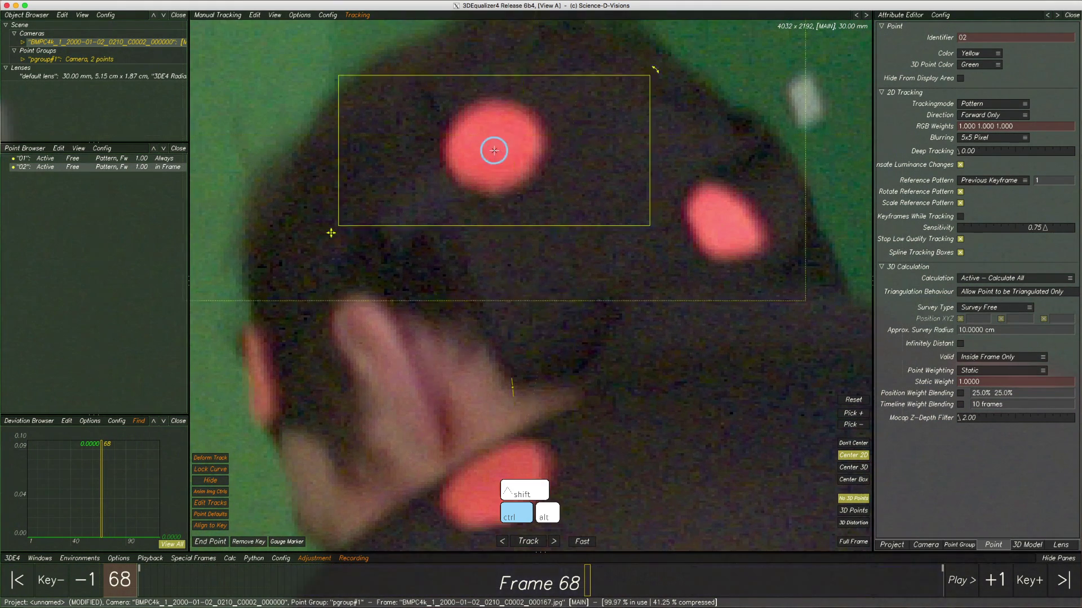
pyautogui.click(992, 103)
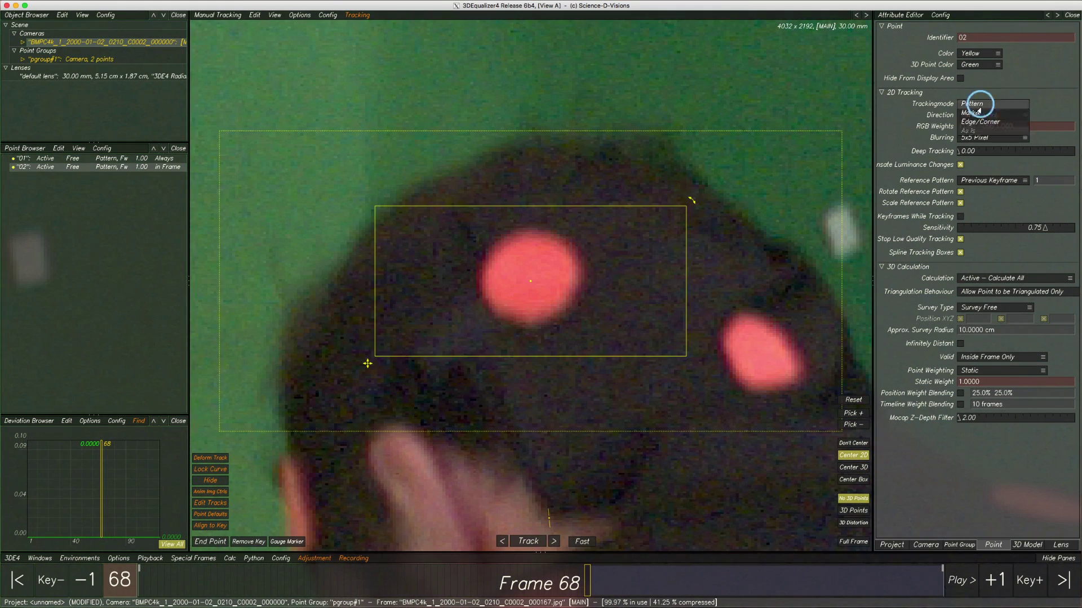
pyautogui.click(981, 114)
pyautogui.press('x')
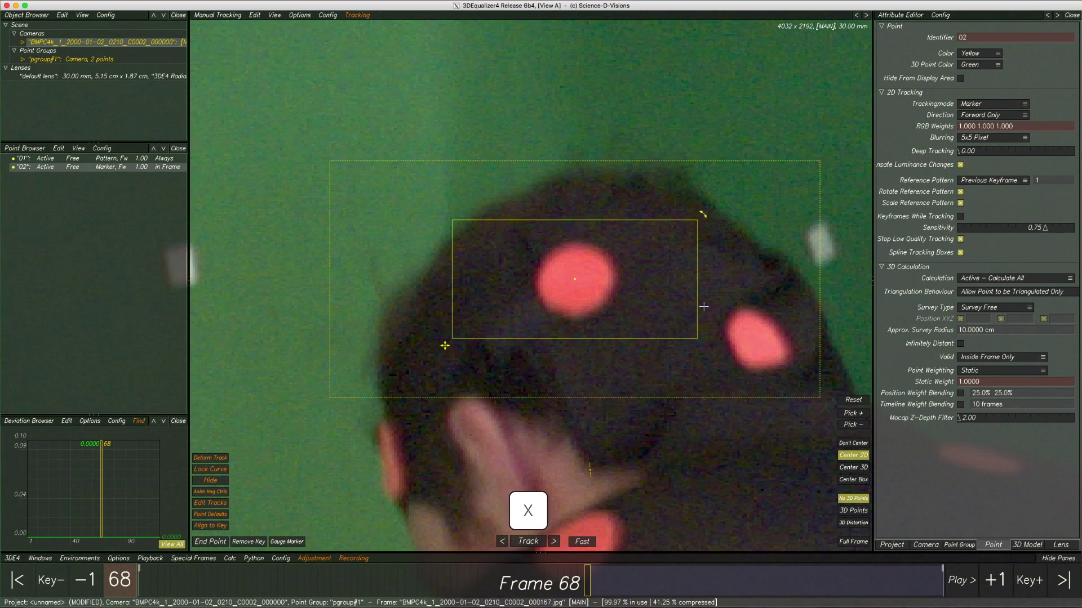
# Step: Make the new point's search area taller, narrow its pattern box around the marker, and track it forward from frame 68
pyautogui.moveTo(816, 397); pyautogui.dragTo(792, 480)
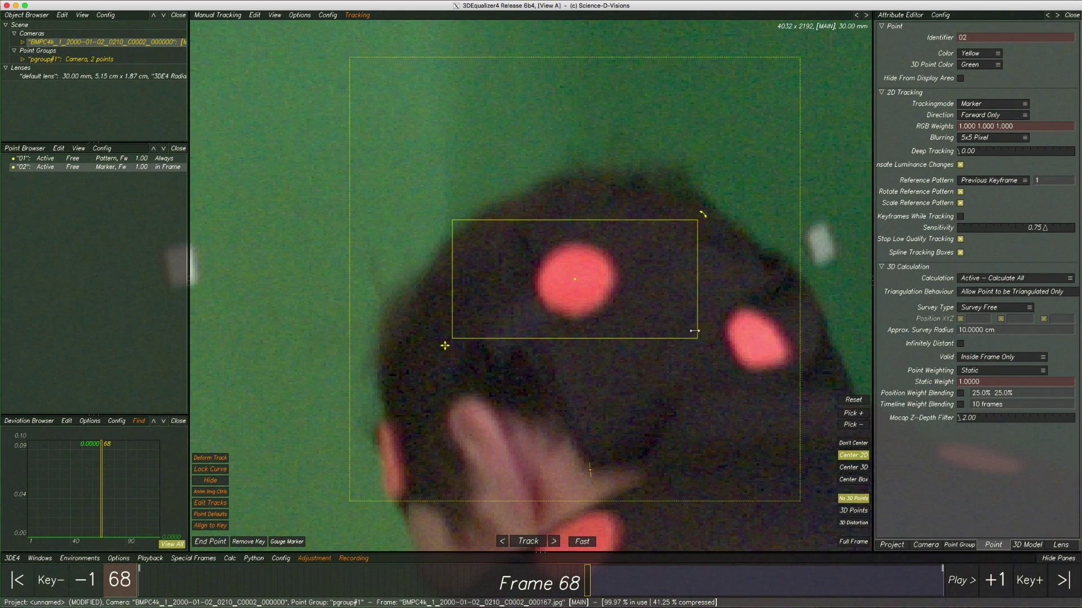
pyautogui.moveTo(697, 338); pyautogui.dragTo(619, 338)
pyautogui.moveTo(446, 341); pyautogui.dragTo(483, 345)
pyautogui.press('x')
pyautogui.click(601, 340)
pyautogui.moveTo(599, 337); pyautogui.dragTo(582, 310)
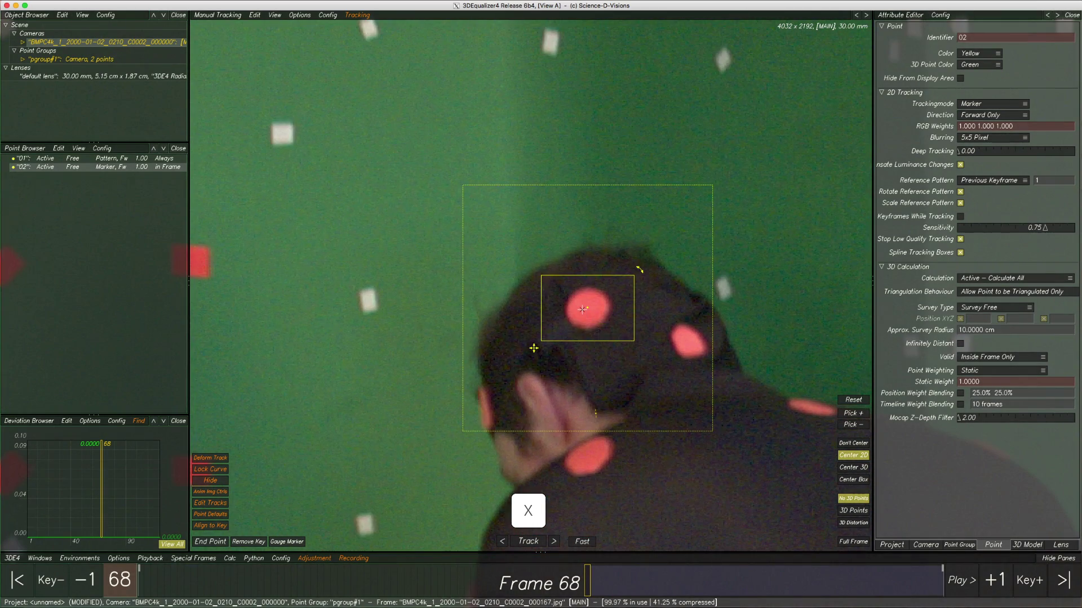
pyautogui.press('t')
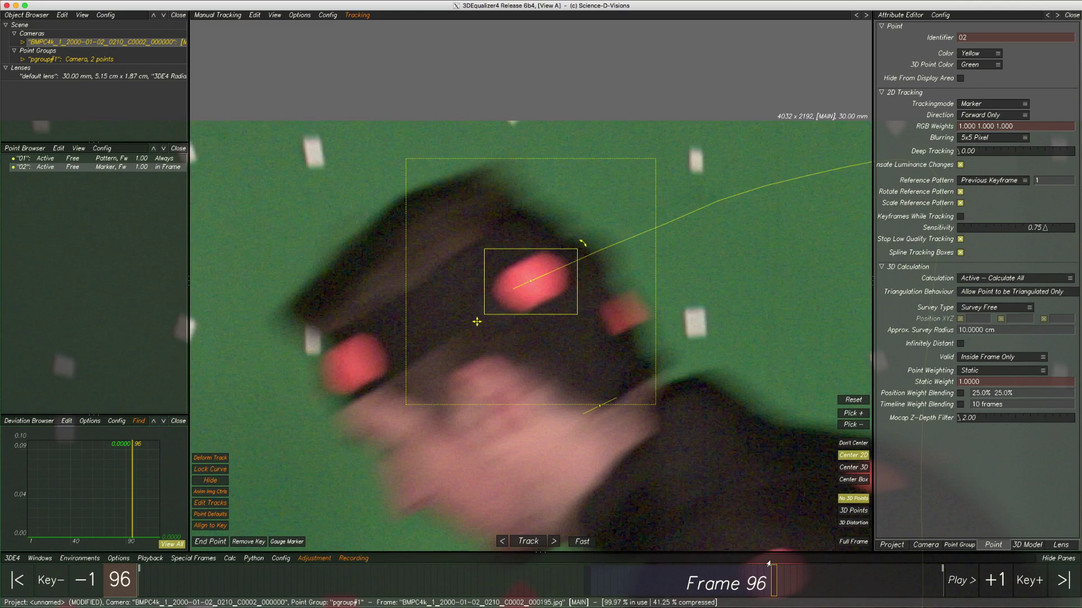
# Step: Select both points at frame 80 and fill the gap in point 01's curve with Insert Track
pyautogui.moveTo(756, 583); pyautogui.dragTo(700, 583)
pyautogui.keyDown('ctrl'); pyautogui.moveTo(542, 379); pyautogui.dragTo(566, 412); pyautogui.keyUp('ctrl')
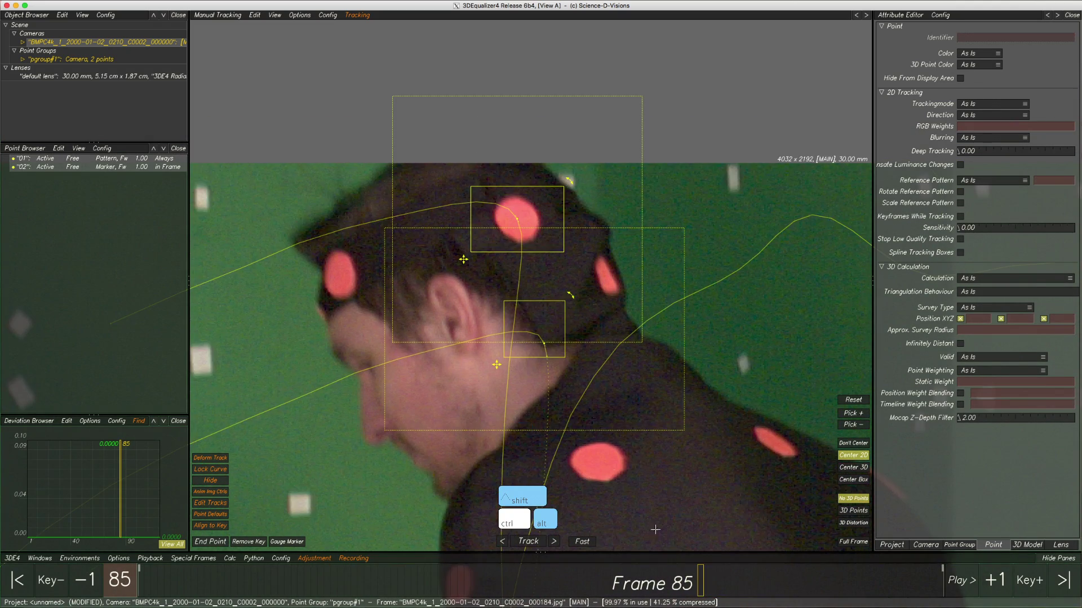
pyautogui.moveTo(700, 581); pyautogui.dragTo(667, 585)
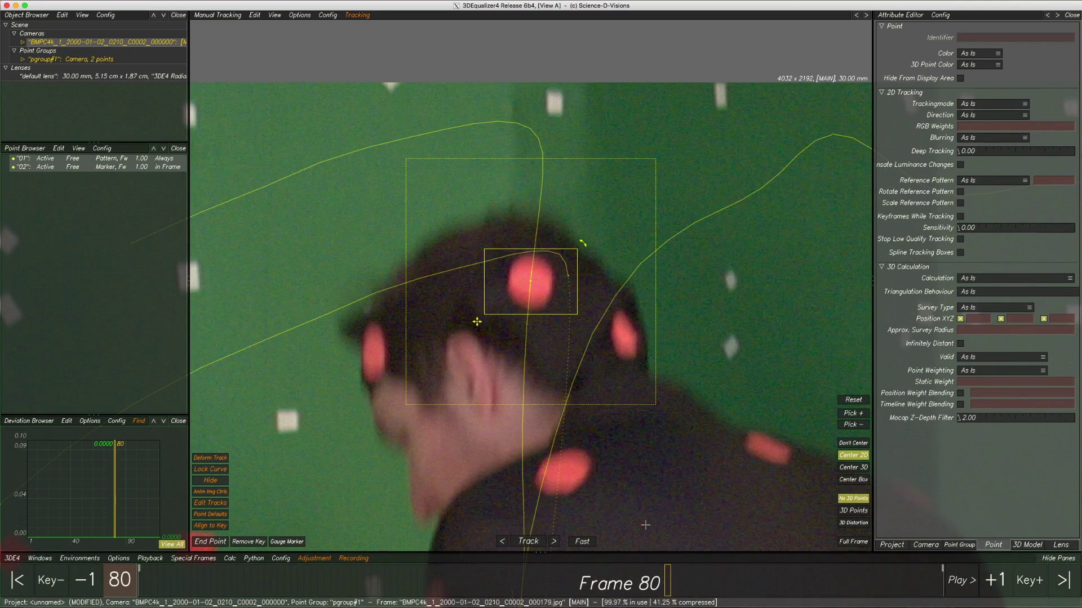
pyautogui.click(255, 15)
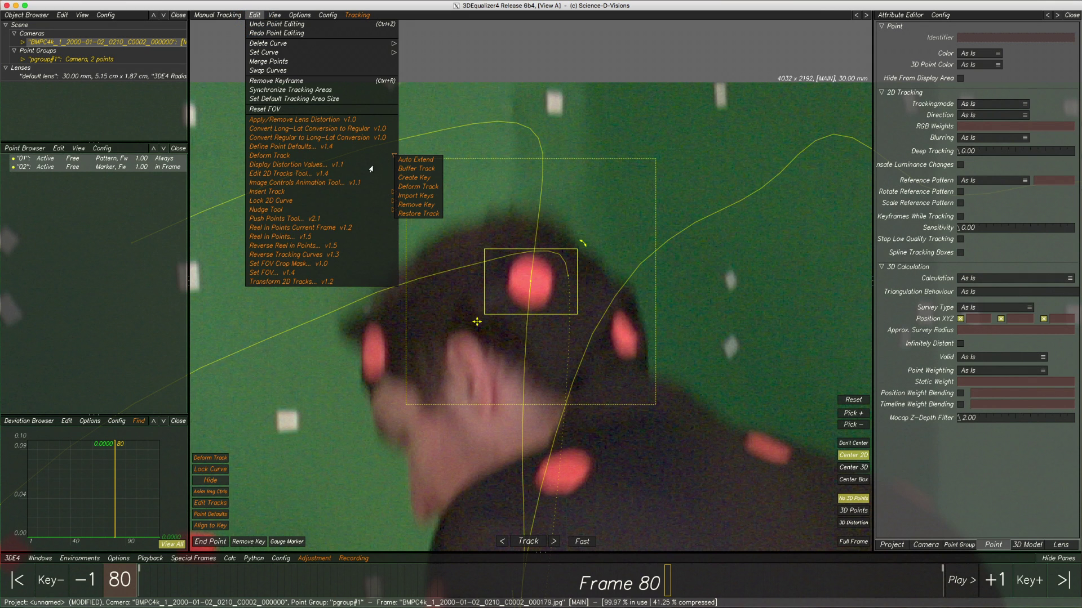
pyautogui.click(297, 193)
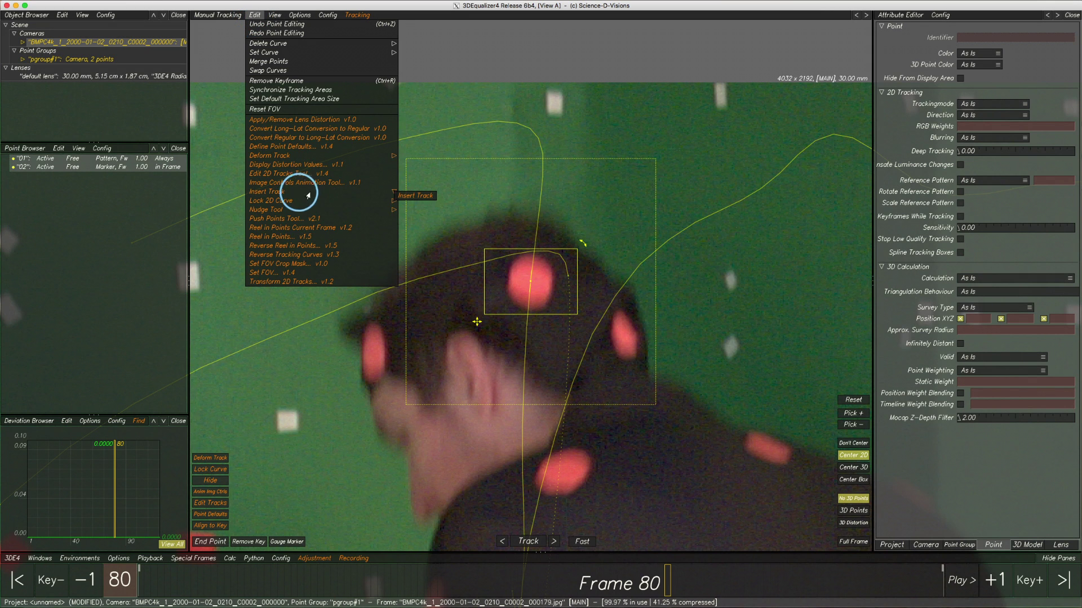
pyautogui.click(411, 196)
# Step: Set up point 01's inserted track for deformation around frame 70 and create a deform key at frame 84
pyautogui.keyDown('alt'); pyautogui.moveTo(536, 266); pyautogui.dragTo(509, 263, button='right'); pyautogui.keyUp('alt')
pyautogui.keyDown('alt'); pyautogui.moveTo(510, 264); pyautogui.dragTo(552, 300); pyautogui.keyUp('alt')
pyautogui.moveTo(598, 582)
pyautogui.mouseDown()
pyautogui.moveTo(696, 581)
pyautogui.moveTo(598, 579)
pyautogui.mouseUp()
pyautogui.click(212, 458)
pyautogui.click(573, 266)
pyautogui.click(574, 321)
pyautogui.click(560, 253)
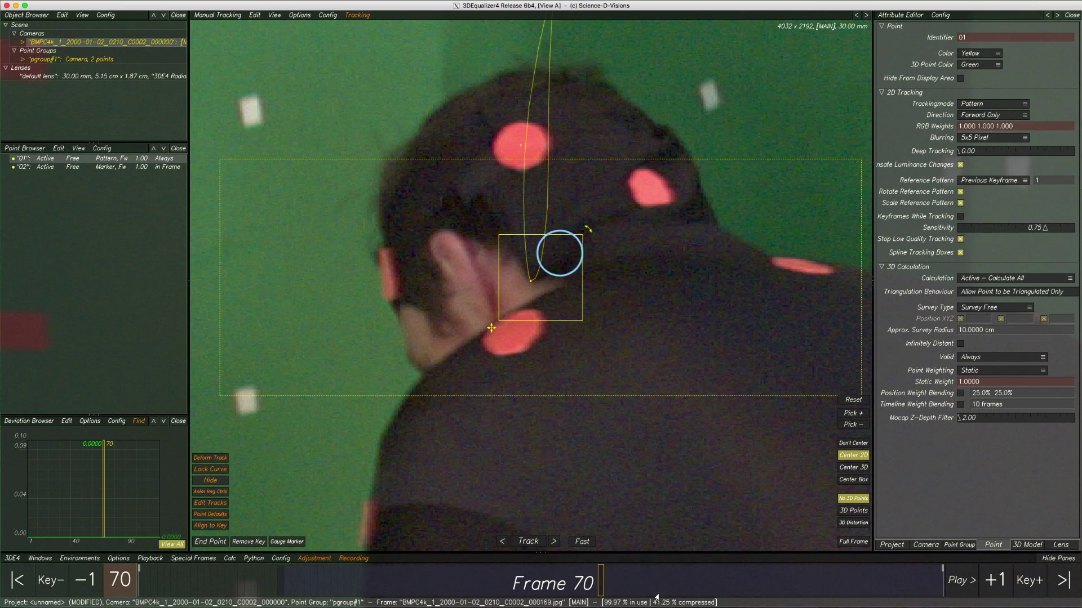
pyautogui.moveTo(657, 595); pyautogui.dragTo(697, 588)
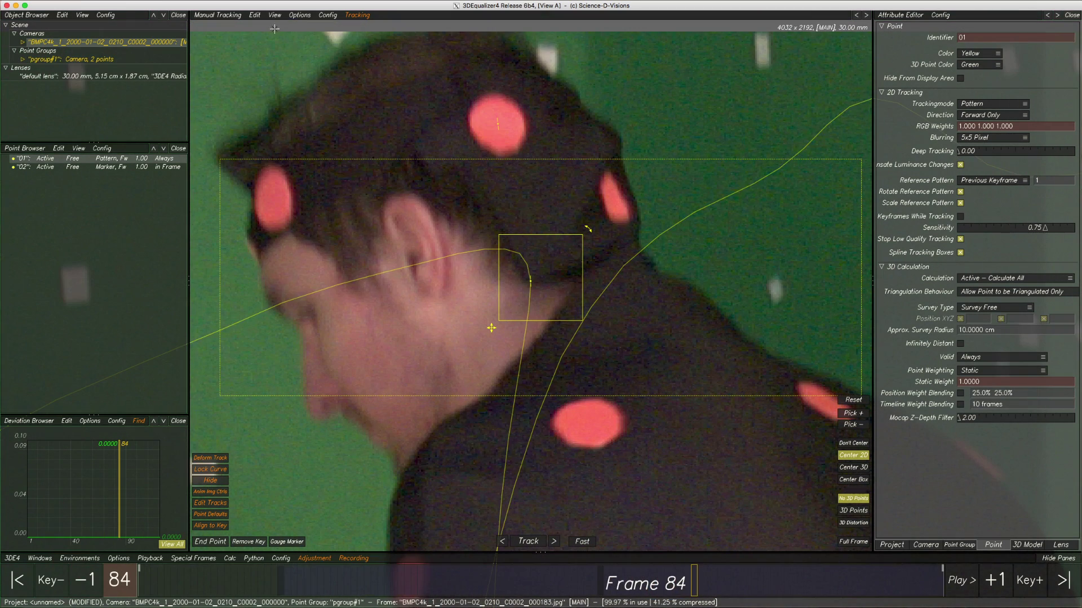
pyautogui.click(255, 15)
pyautogui.moveTo(290, 153)
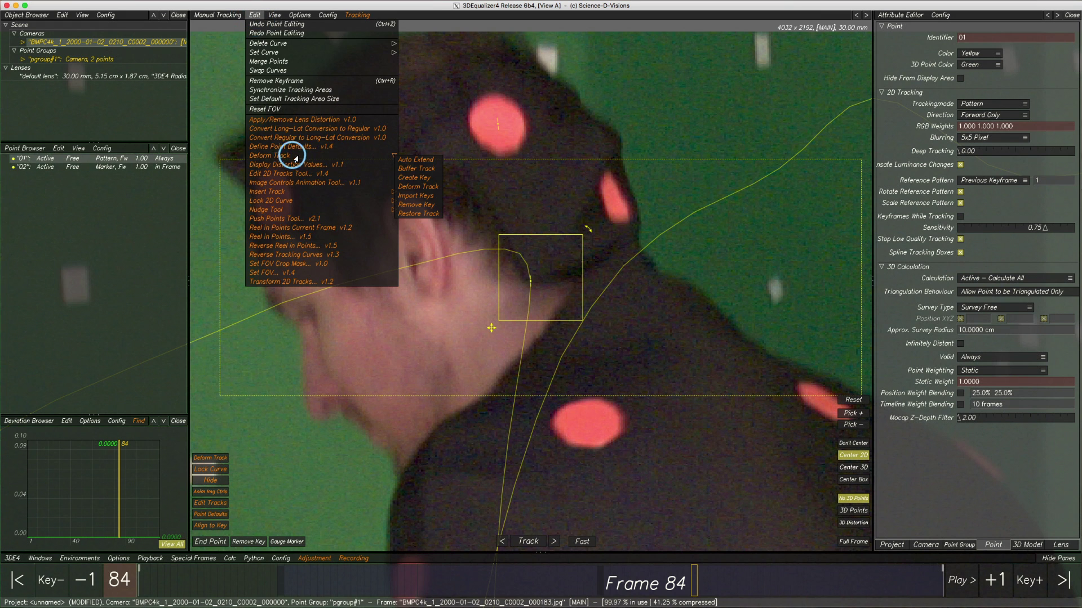
pyautogui.click(408, 179)
# Step: Move point 01 onto the cap and neck corner at frame 80 and deform the track to that position
pyautogui.moveTo(606, 585); pyautogui.dragTo(624, 569)
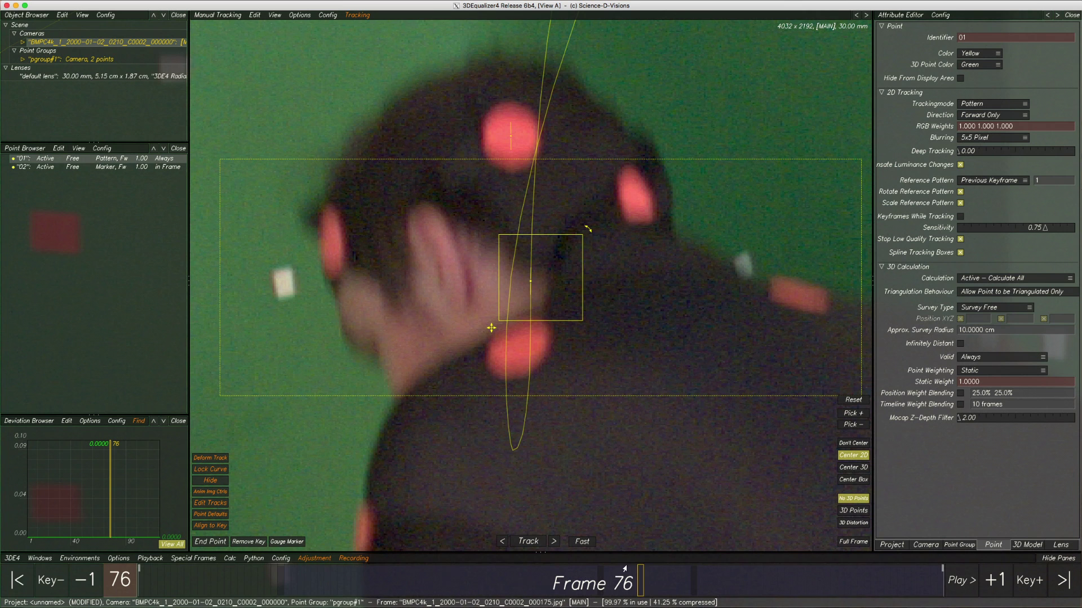
pyautogui.moveTo(533, 268); pyautogui.dragTo(528, 260)
pyautogui.moveTo(649, 575); pyautogui.dragTo(674, 575)
pyautogui.click(539, 270)
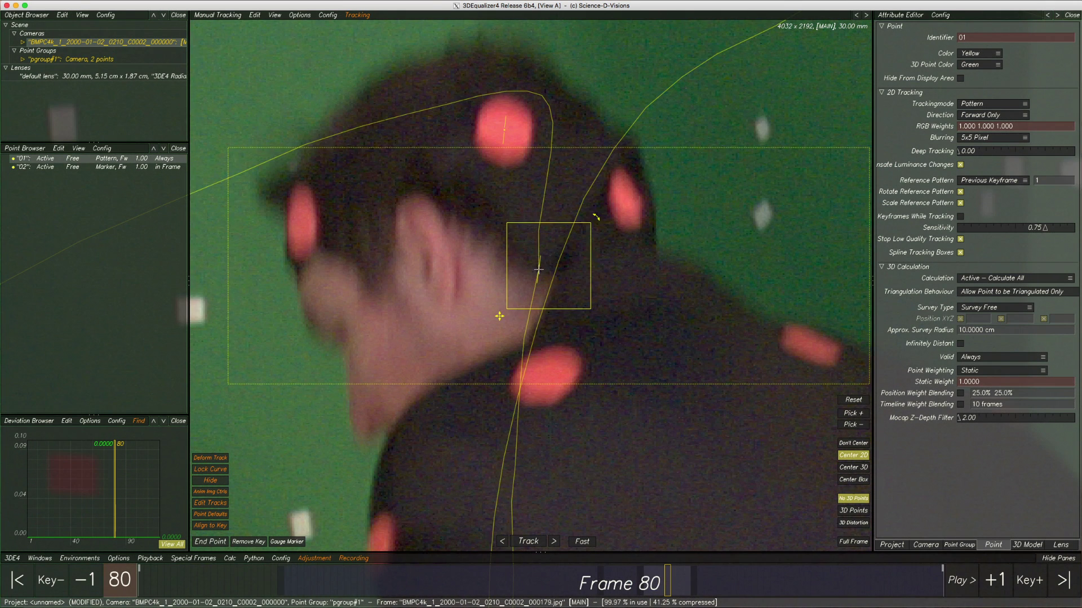
pyautogui.click(254, 17)
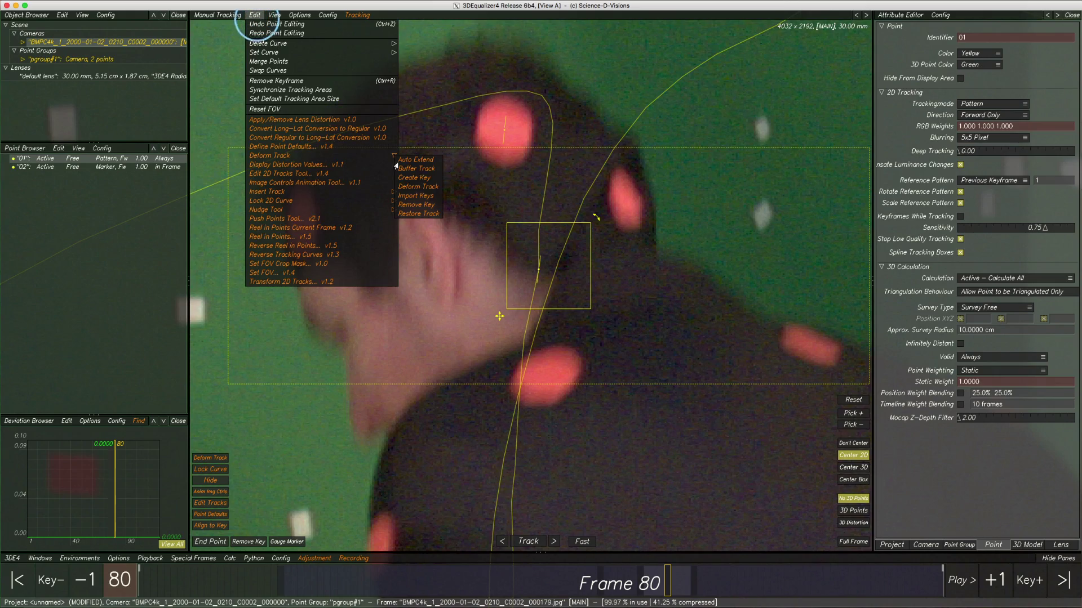
pyautogui.click(586, 576)
pyautogui.moveTo(586, 576); pyautogui.dragTo(668, 589)
pyautogui.moveTo(536, 266); pyautogui.dragTo(550, 314, button='right')
pyautogui.scroll(-5, 511, 310)
pyautogui.click(254, 16)
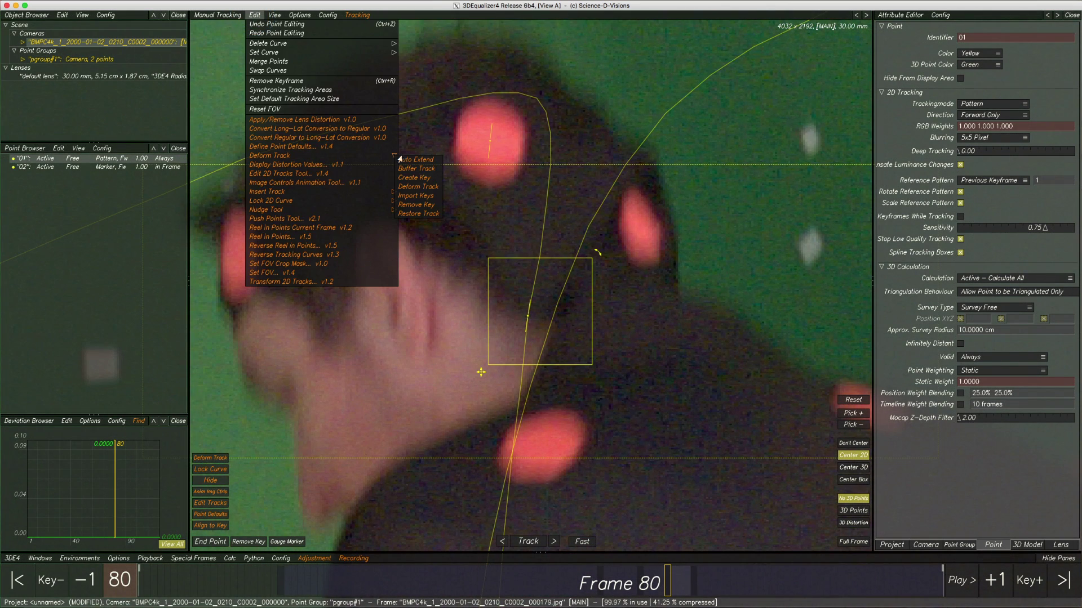
pyautogui.click(426, 187)
# Step: Correct point 01's position at frame 76 and deform the inserted track to match it
pyautogui.moveTo(615, 580)
pyautogui.mouseDown()
pyautogui.moveTo(701, 583)
pyautogui.moveTo(604, 581)
pyautogui.moveTo(640, 580)
pyautogui.mouseUp()
pyautogui.moveTo(527, 277); pyautogui.dragTo(531, 286)
pyautogui.click(255, 15)
pyautogui.moveTo(388, 155)
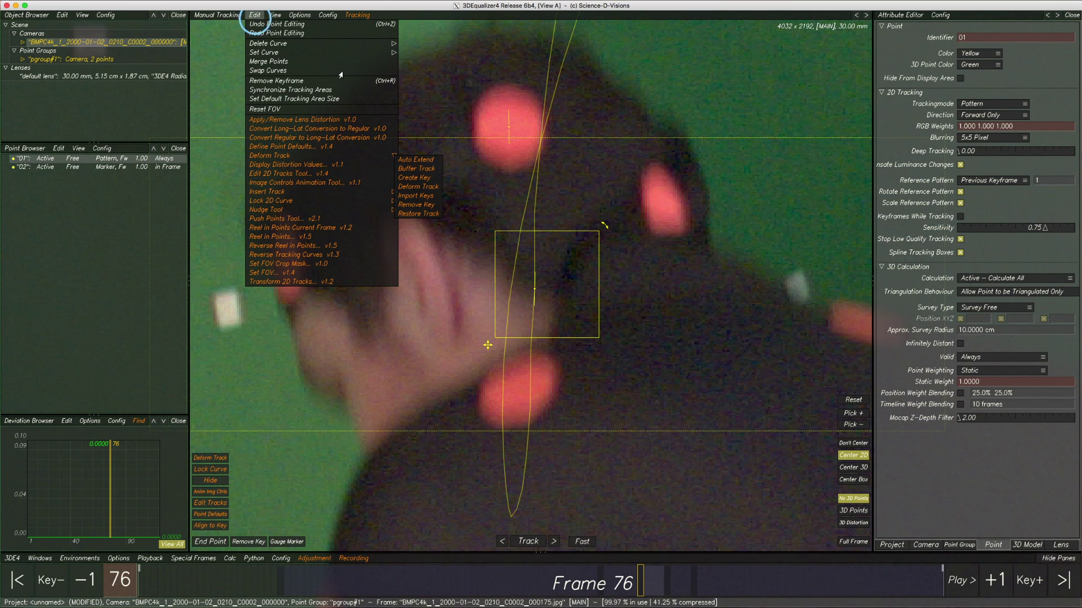
pyautogui.click(418, 188)
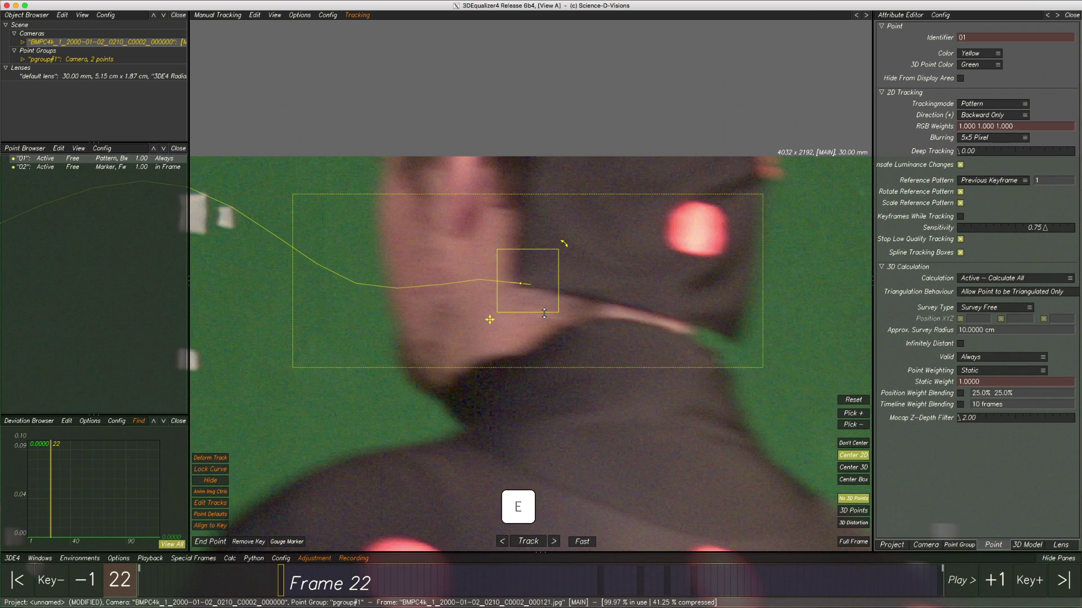
# Step: Track point 01 backward from frame 22 and enlarge and shift its pattern box and search area at frame 18
pyautogui.click(527, 541)
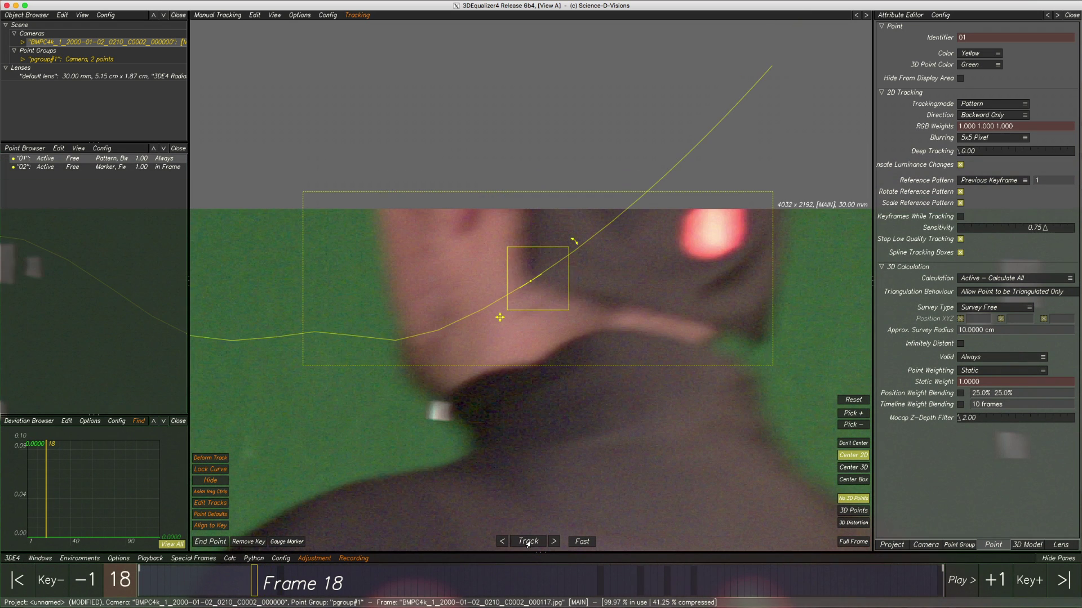
pyautogui.moveTo(498, 316); pyautogui.dragTo(507, 344)
pyautogui.moveTo(576, 336); pyautogui.dragTo(597, 370)
pyautogui.moveTo(788, 406); pyautogui.dragTo(805, 440)
pyautogui.press(',')
pyautogui.press(',')
pyautogui.press(',')
pyautogui.press(',')
pyautogui.press(',')
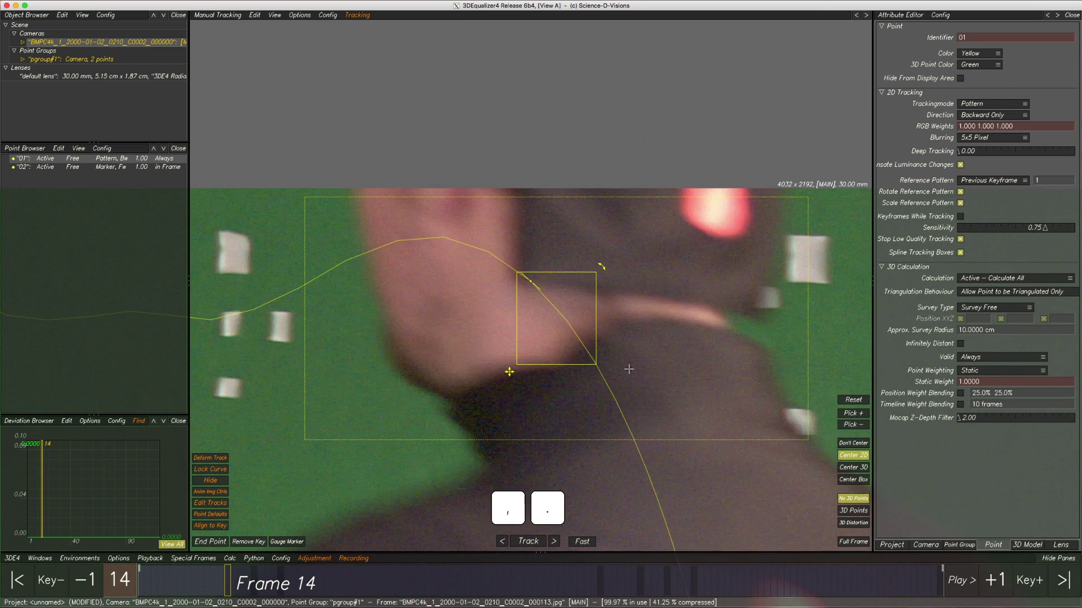
# Step: Shift point 01's pattern box up over the cap and neck corner at frame 14 and follow the track back to frame 7
pyautogui.press('.')
pyautogui.moveTo(509, 372); pyautogui.dragTo(496, 328)
pyautogui.press(',')
pyautogui.press(',')
pyautogui.press(',')
pyautogui.press(',')
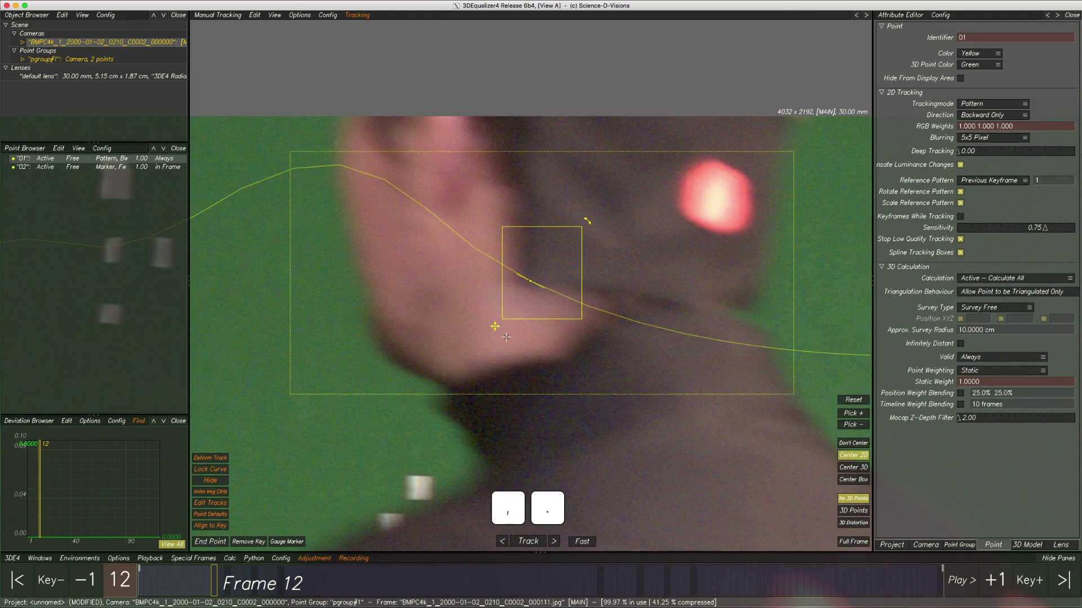
pyautogui.press(',')
pyautogui.press(',')
pyautogui.press(',')
pyautogui.press(',')
pyautogui.press(',')
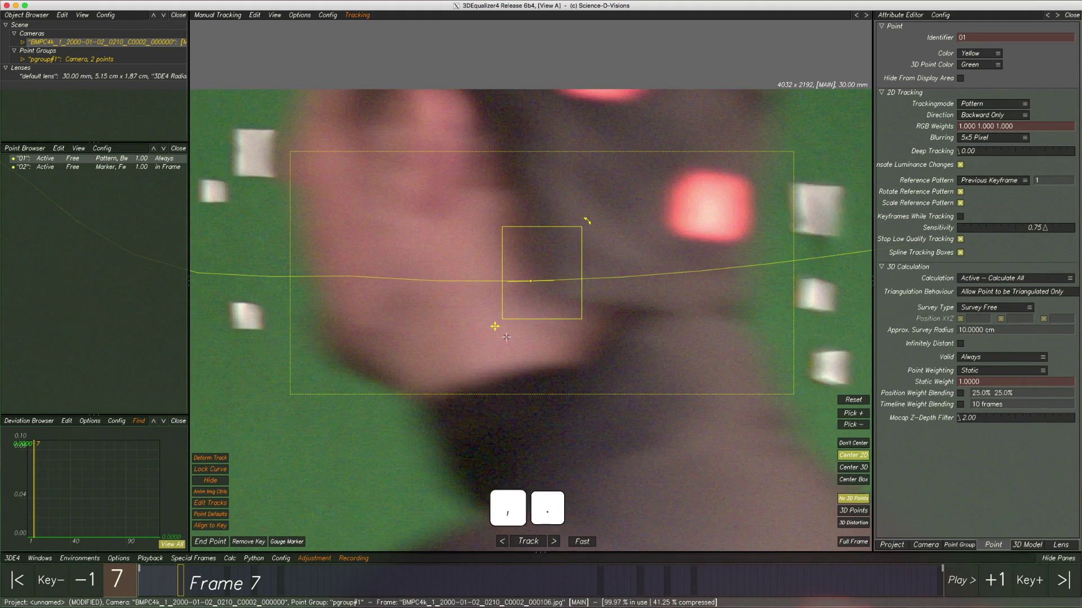
# Step: Shift and tighten point 01's pattern box at frame 9 and follow the backward track to frame 1
pyautogui.press('.')
pyautogui.press('.')
pyautogui.press('.')
pyautogui.press('.')
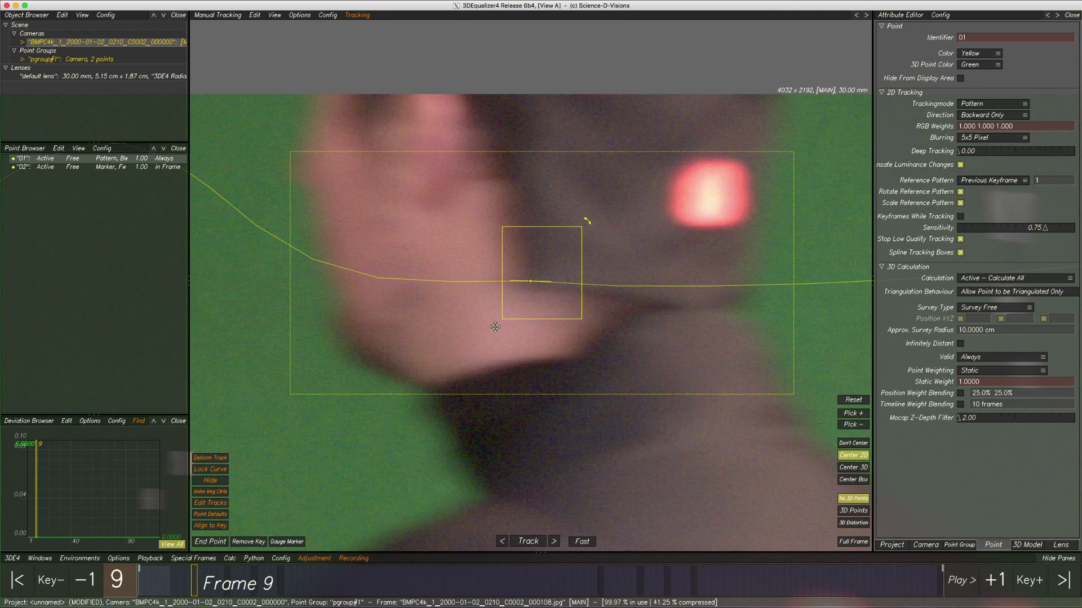
pyautogui.moveTo(494, 327); pyautogui.dragTo(506, 321)
pyautogui.moveTo(544, 314); pyautogui.dragTo(530, 304, button='right')
pyautogui.moveTo(582, 242); pyautogui.dragTo(584, 234)
pyautogui.press(',')
pyautogui.press(',')
pyautogui.press(',')
pyautogui.press(',')
pyautogui.press(',')
pyautogui.press(',')
pyautogui.press(',')
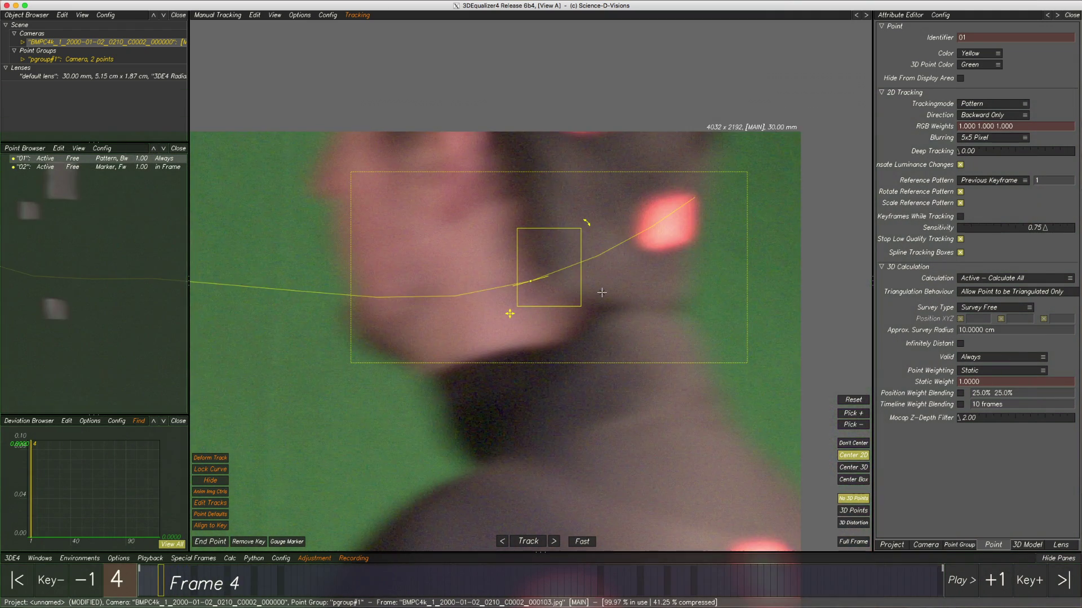
pyautogui.press(',')
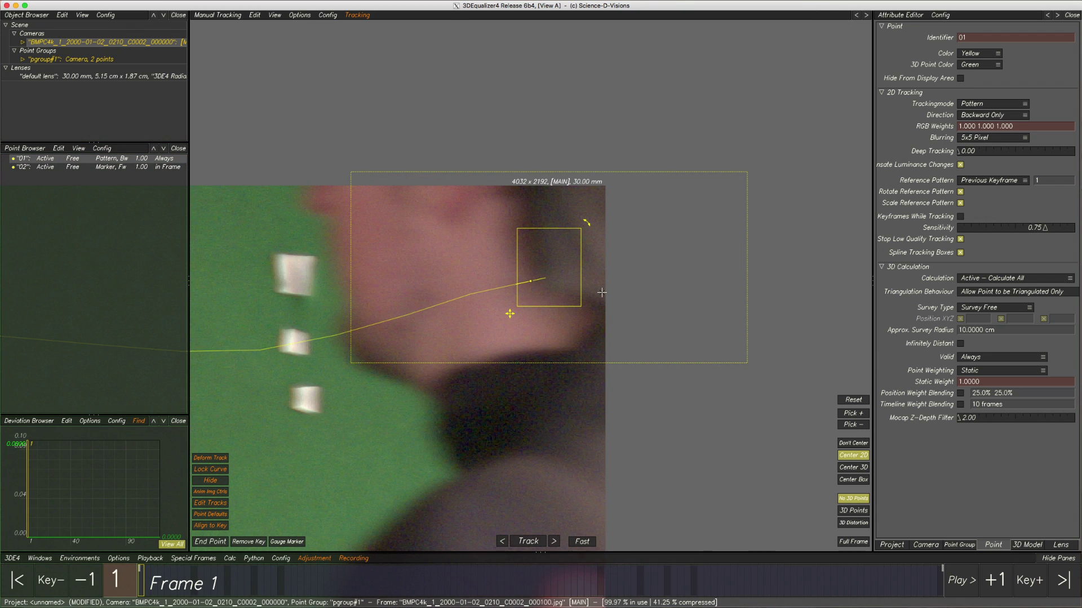
# Step: Play the full-frame footage with the side panes hidden to review point 01's complete curve, and restore the panes
pyautogui.press('f')
pyautogui.press('f')
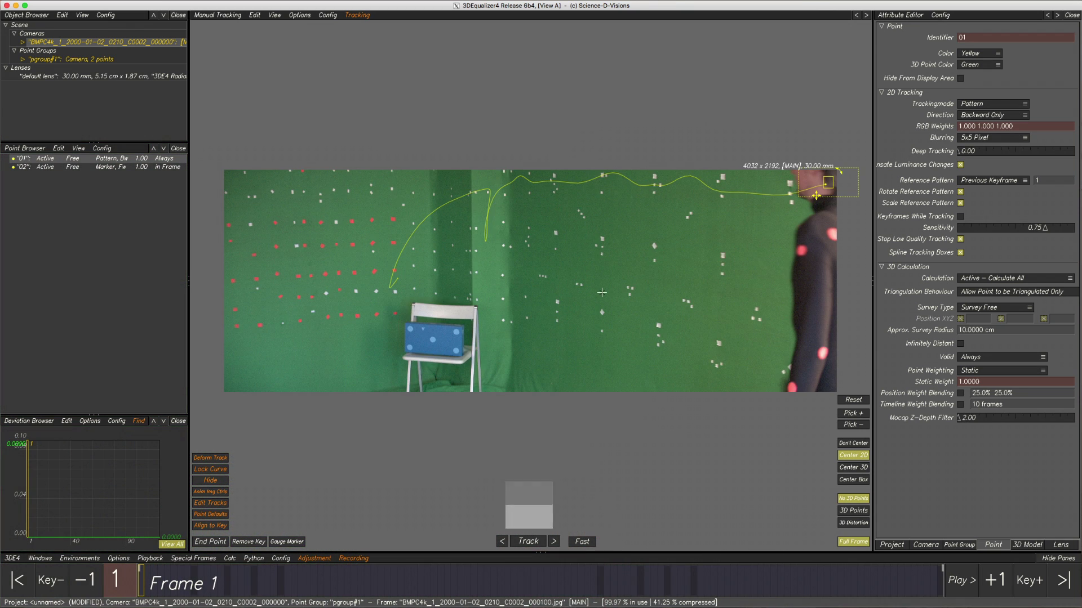
pyautogui.press('space')
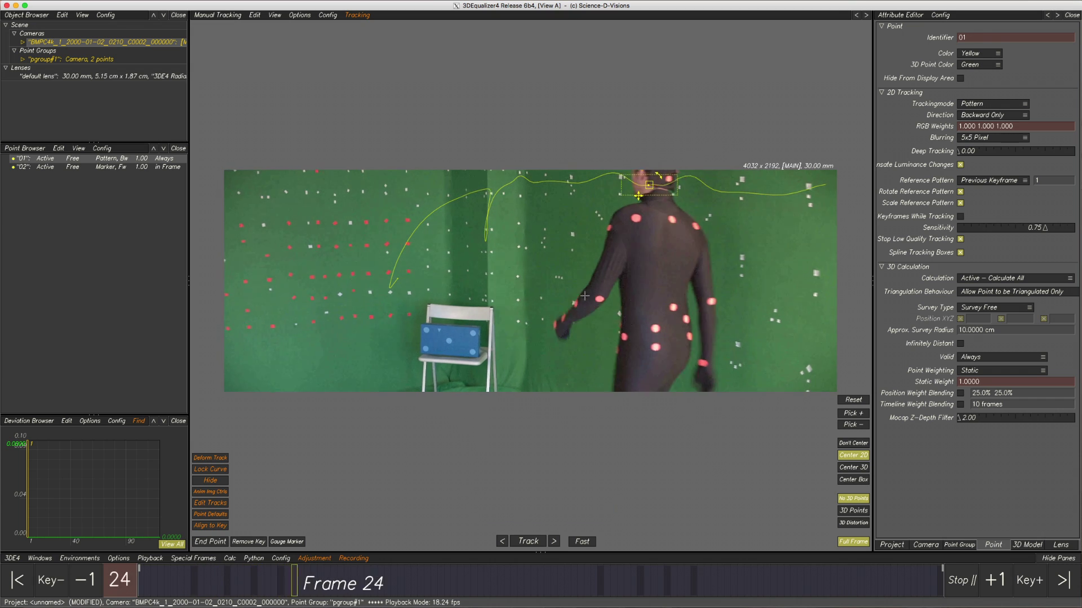
pyautogui.press('Tab')
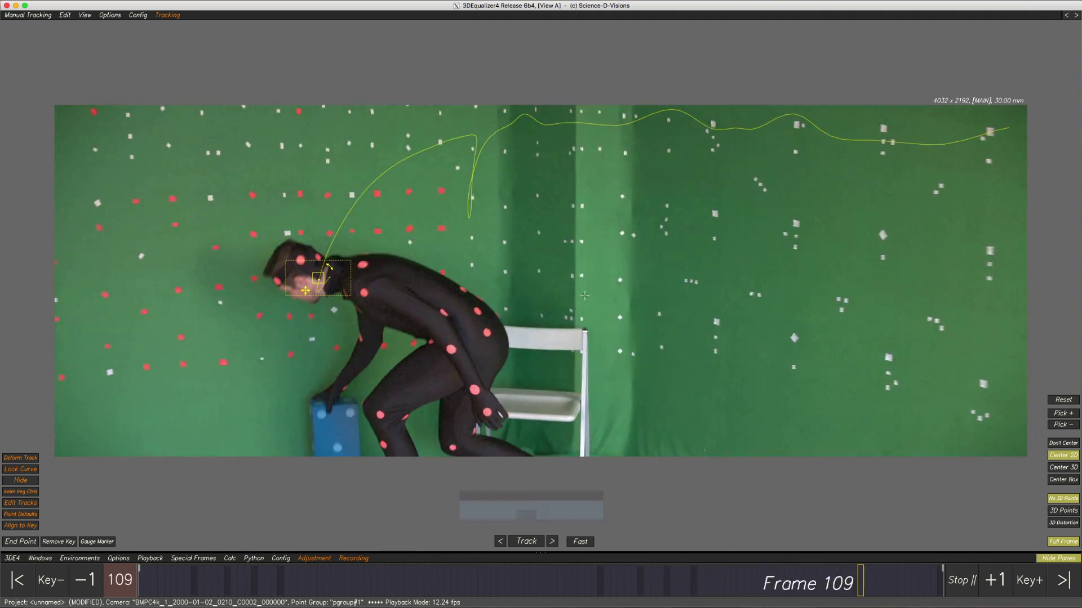
pyautogui.press('space')
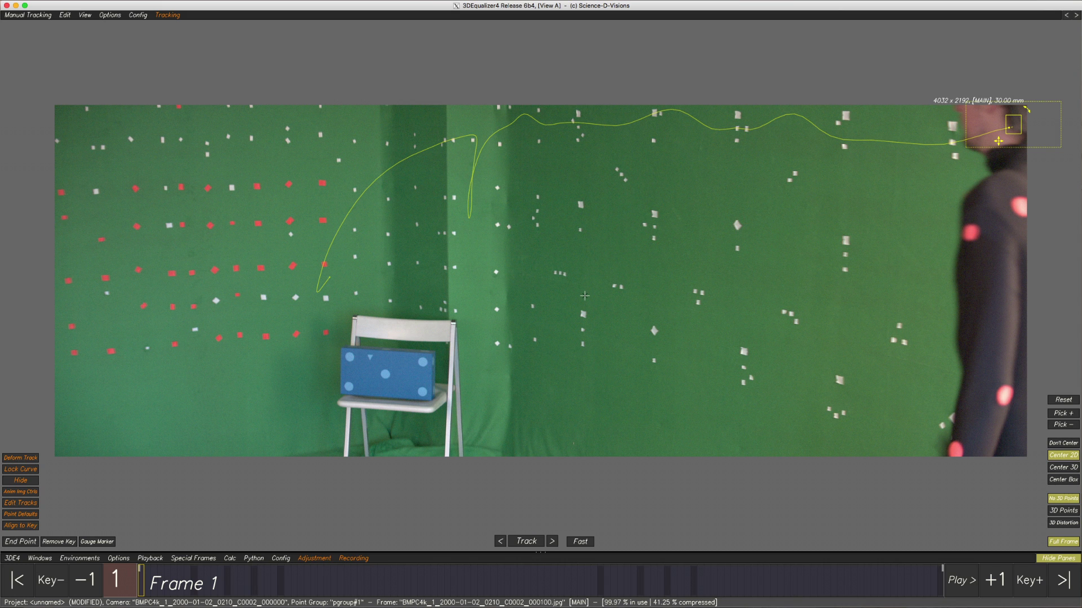
pyautogui.press('Tab')
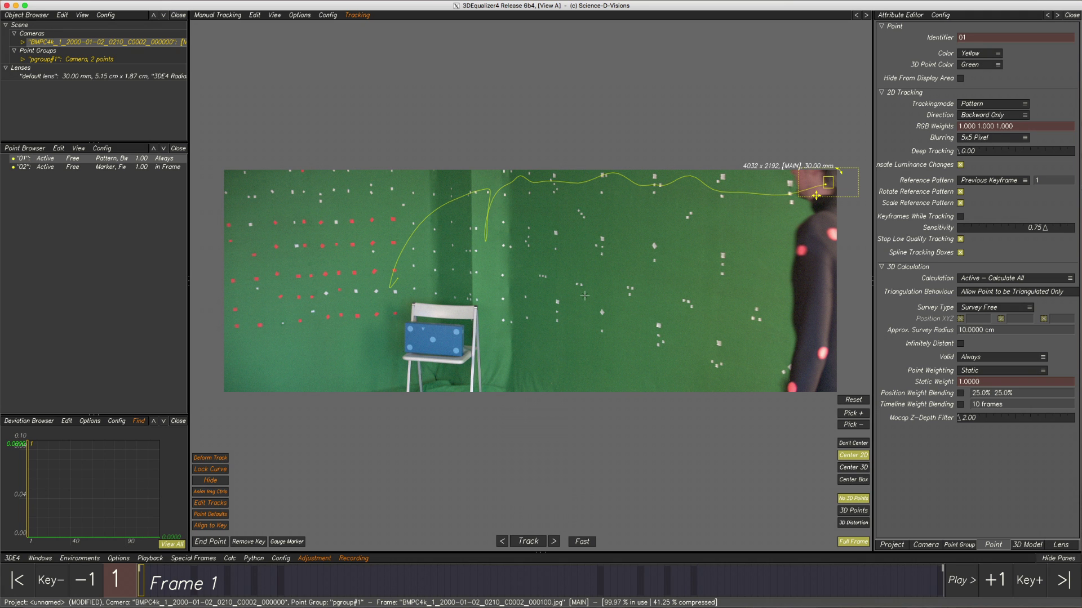